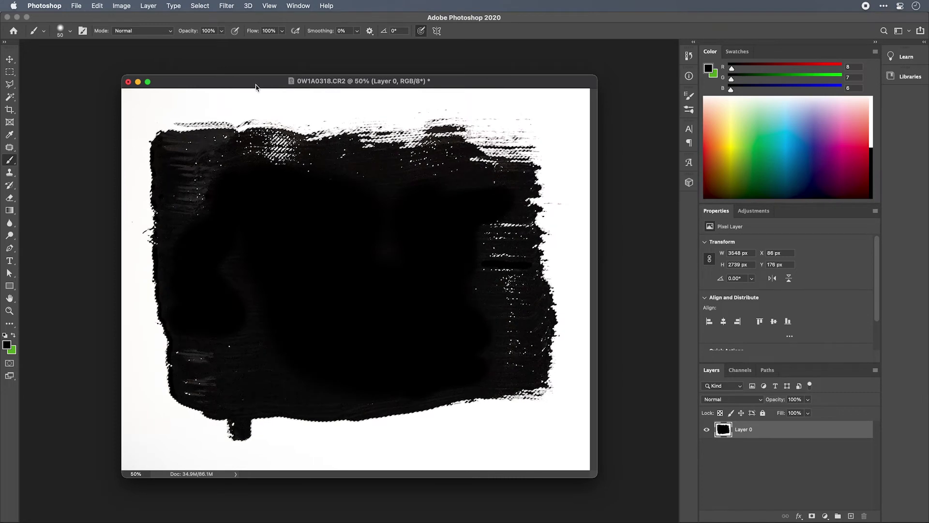
Show the Paths panel for the 0W1A0318.CR2 paint stroke photo, which has no paths yet.
left_click_drag(257, 87, 248, 81)
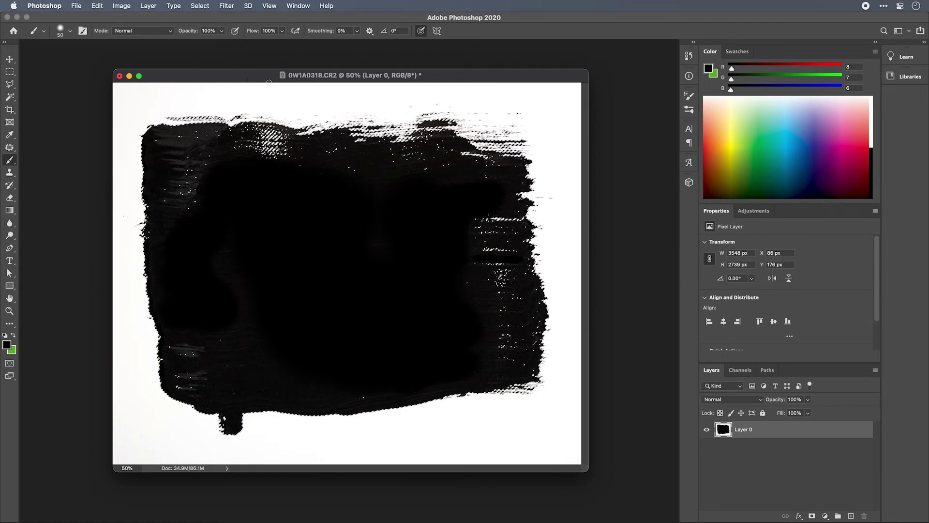
left_click(295, 5)
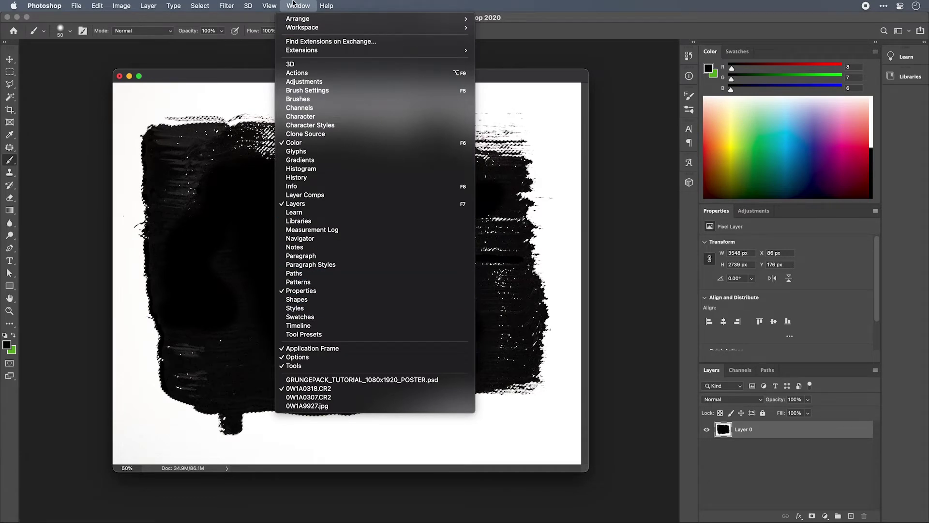
left_click(293, 4)
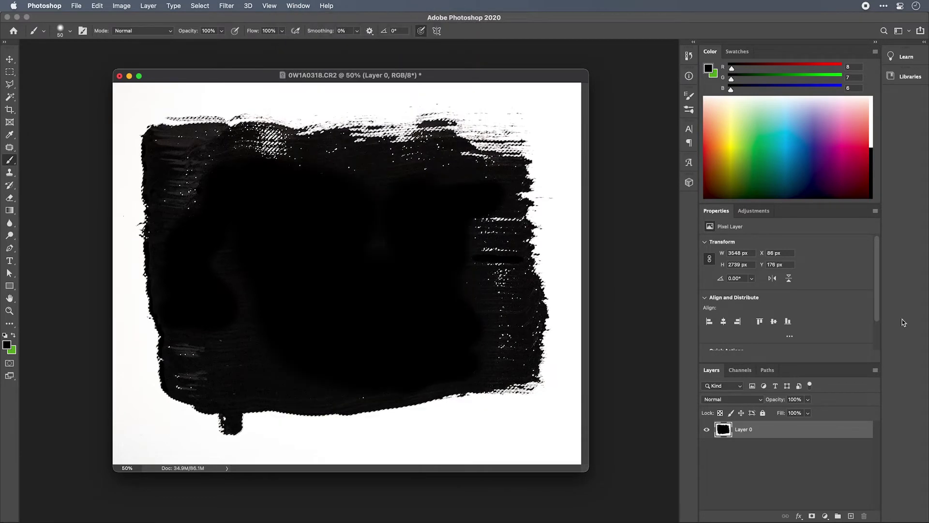
left_click(768, 372)
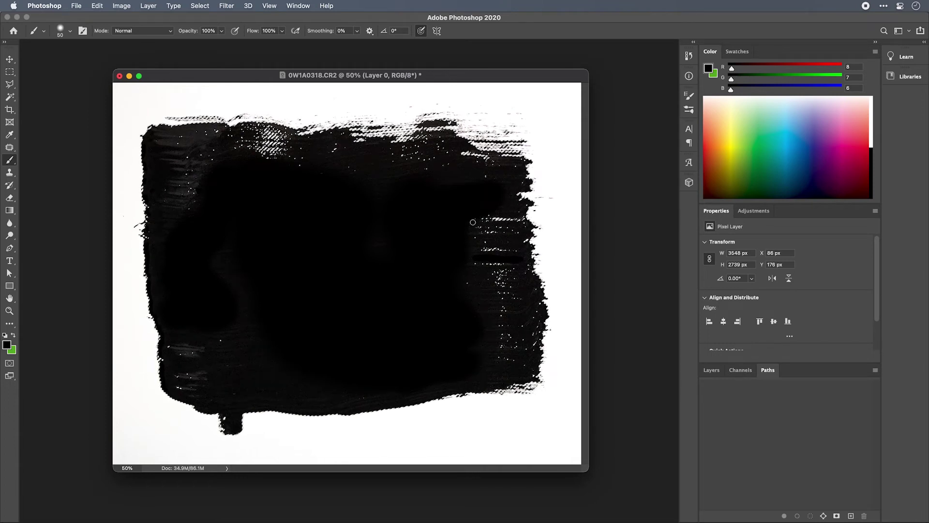
Make a Work Path from the brushstroke selection at 1.0-pixel tolerance.
left_click(875, 371)
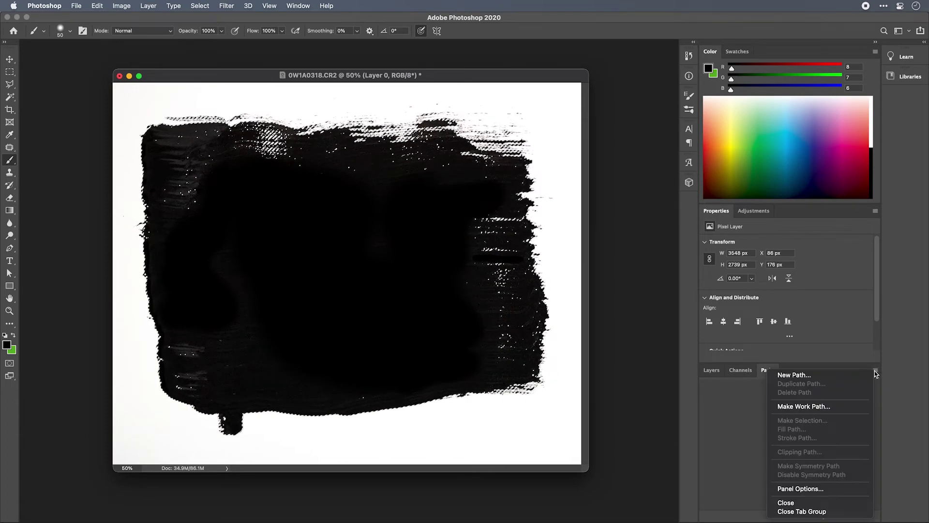
left_click(785, 409)
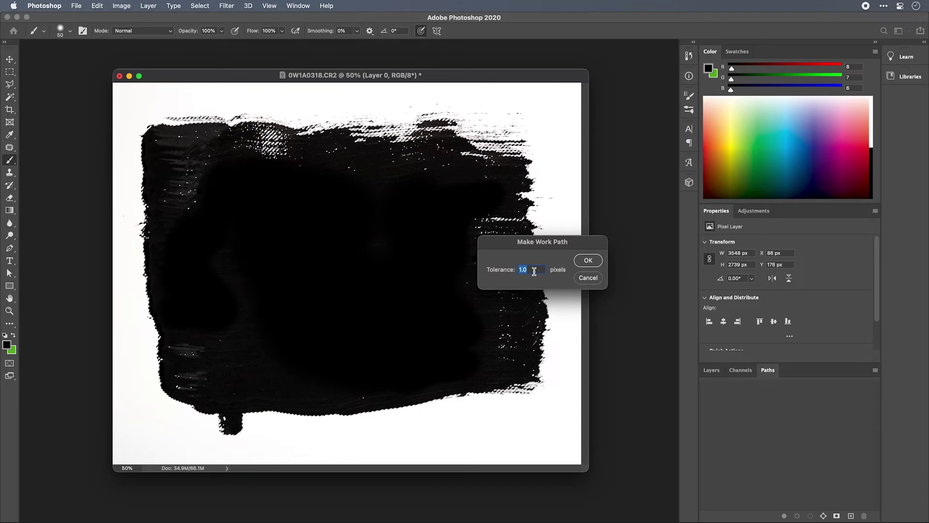
left_click(587, 261)
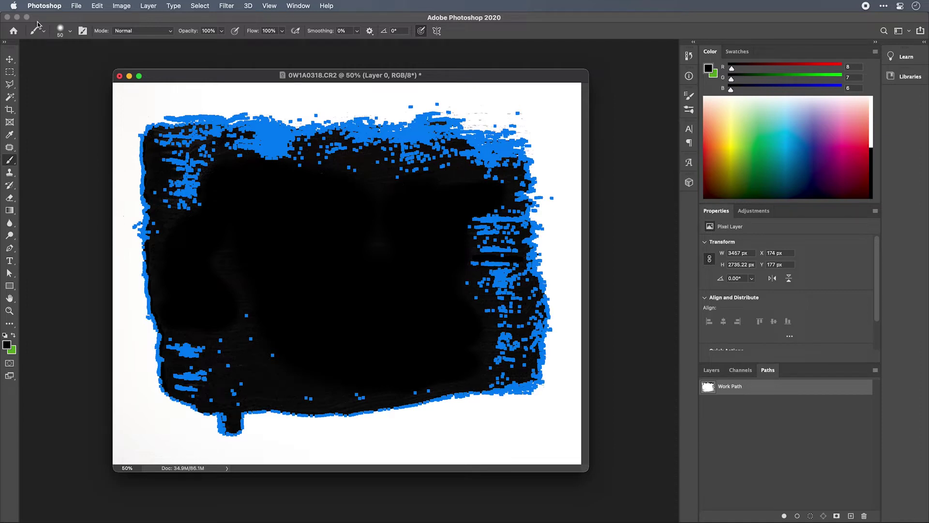
Export the Work Path with Paths to Illustrator and save the file.
left_click(78, 5)
mouse_move(165, 134)
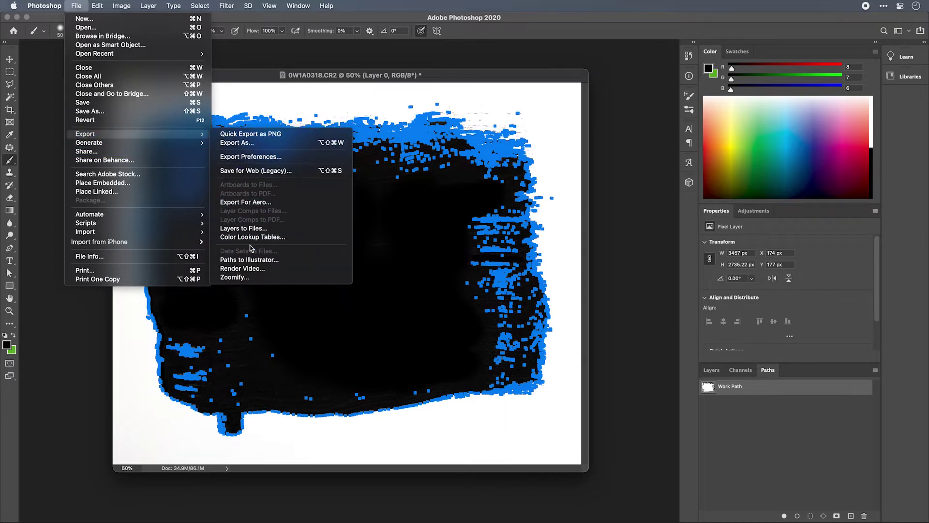
left_click(250, 261)
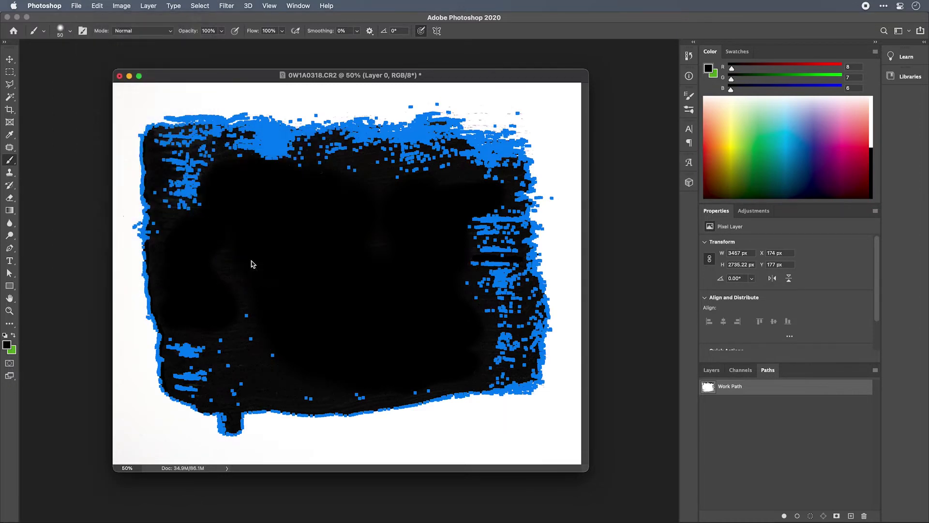
left_click_drag(564, 227, 460, 213)
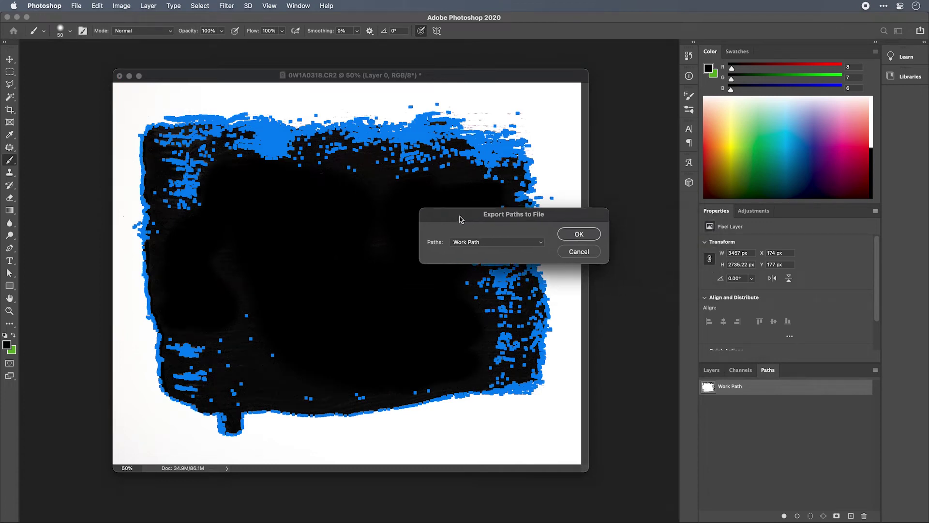
left_click(535, 236)
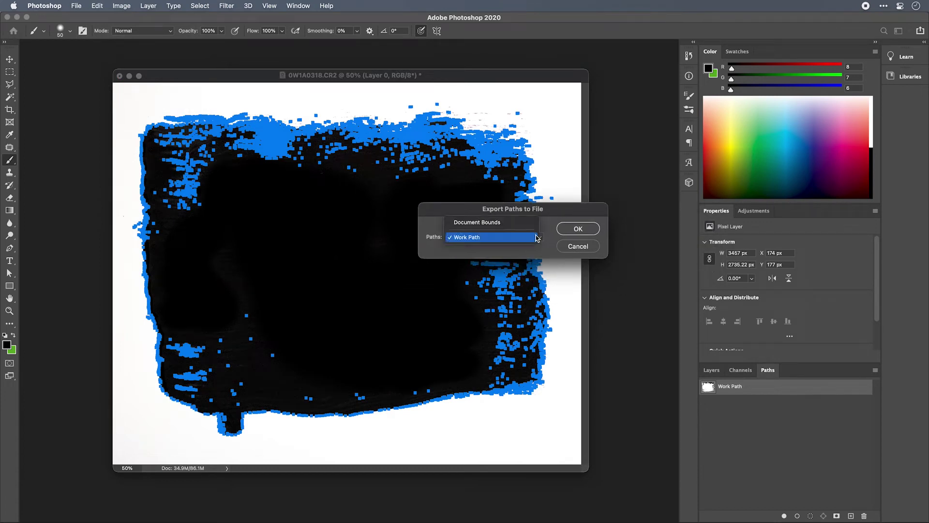
left_click(462, 238)
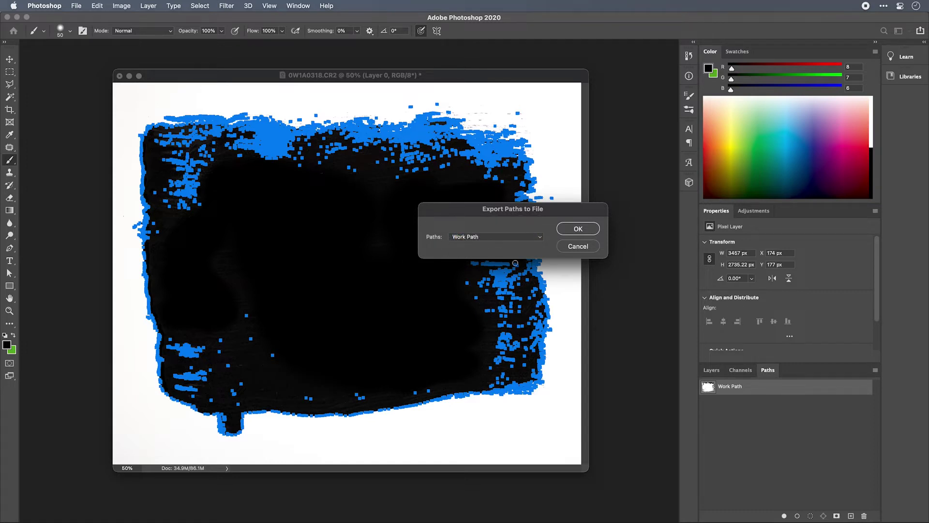
left_click(573, 231)
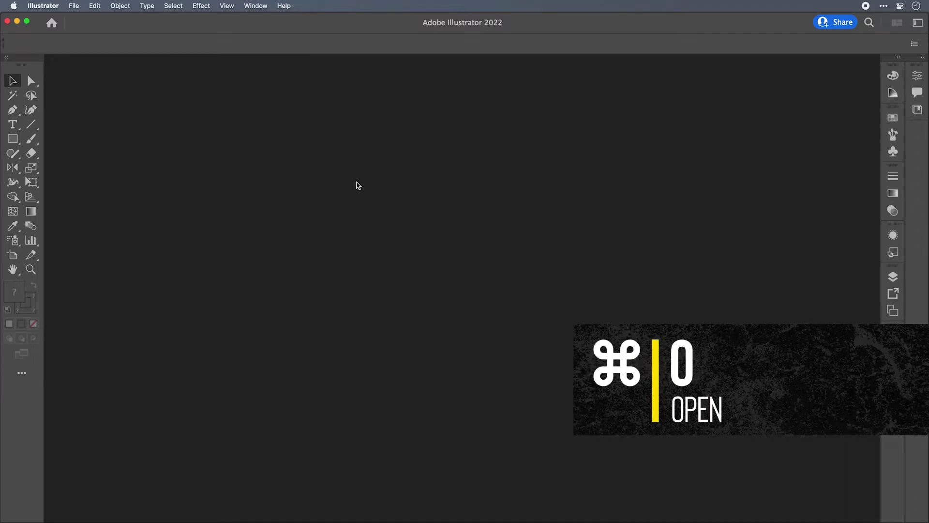
Open 0W1A0318.ai in Illustrator with the artboard fitted to the artwork bounding box.
key("super+o")
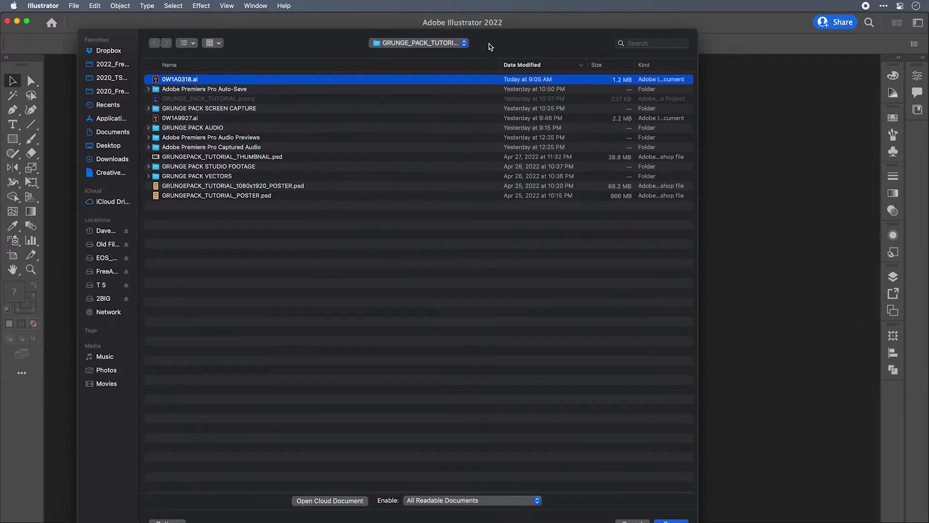
left_click(666, 506)
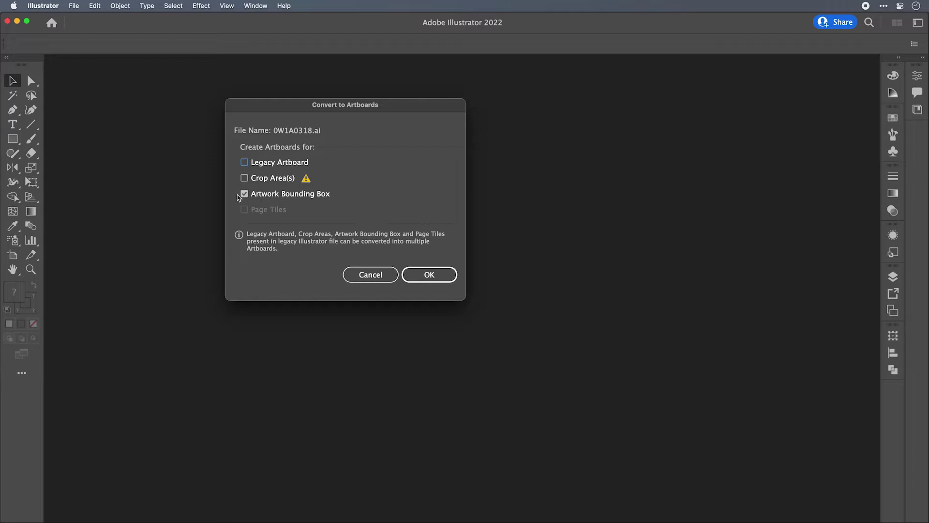
left_click(428, 275)
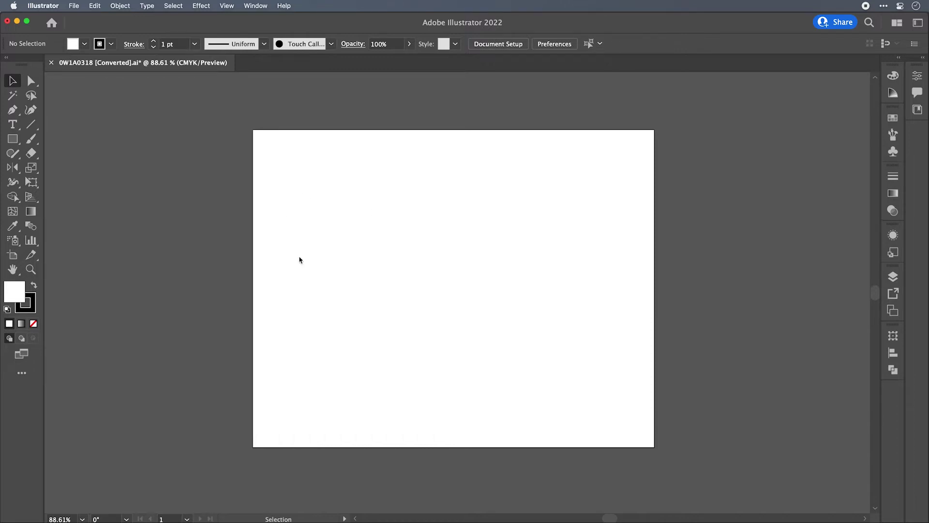
Select all traced paths in Outline view and fill them with black (231F20).
scroll(160, 261, "down", 6)
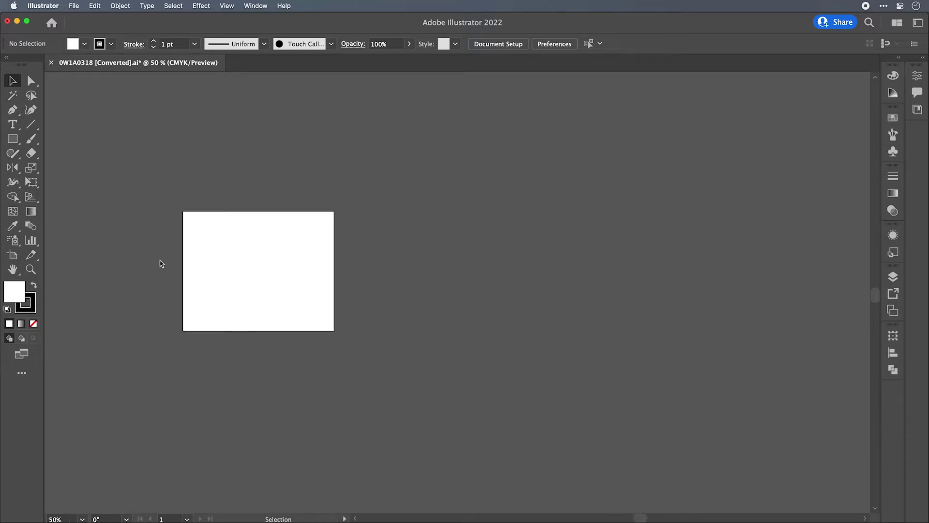
scroll(498, 266, "up", 4)
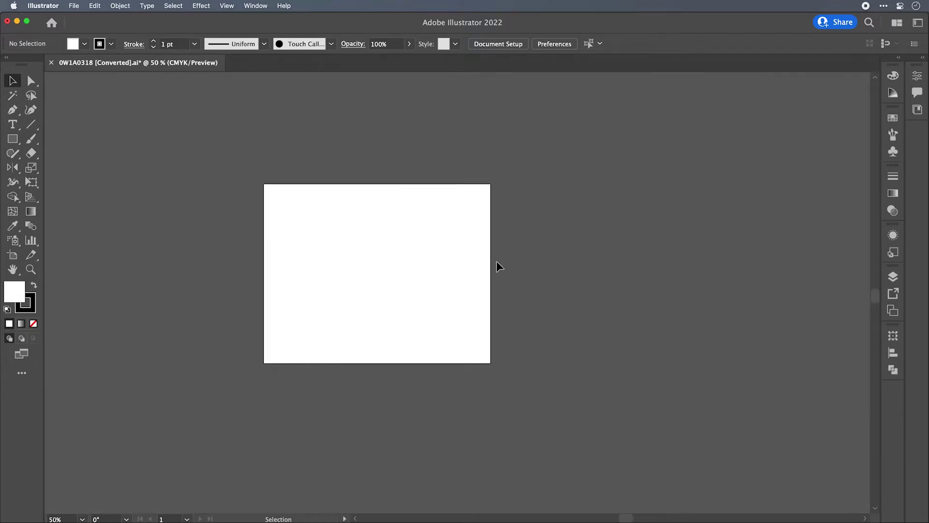
scroll(368, 280, "up", 1)
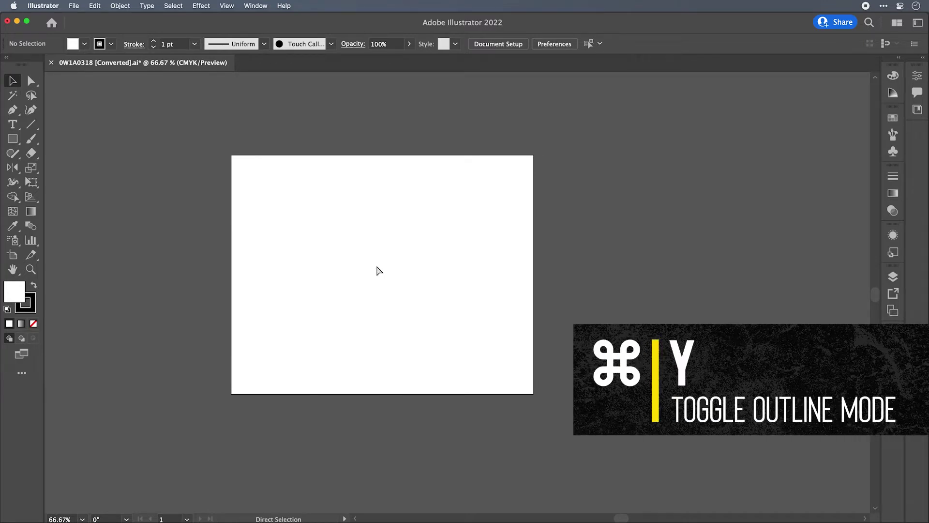
key("super+y")
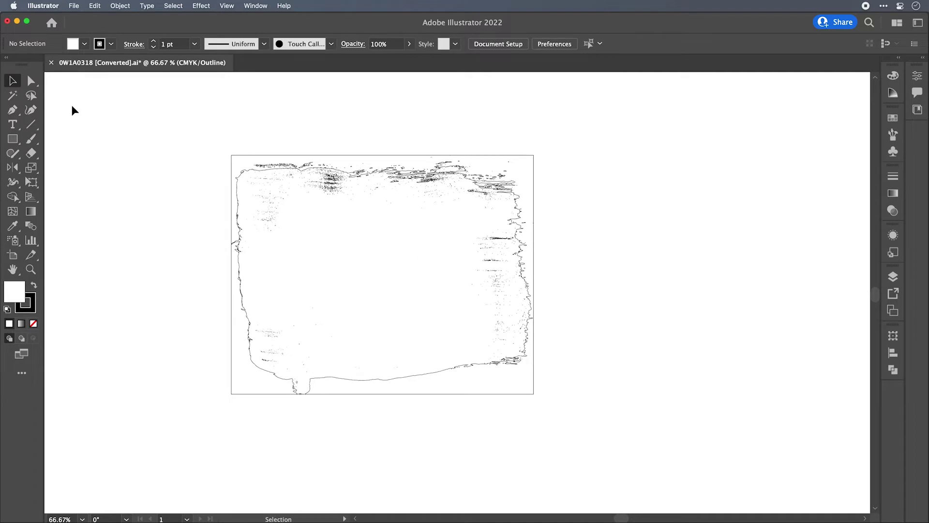
key("super+a")
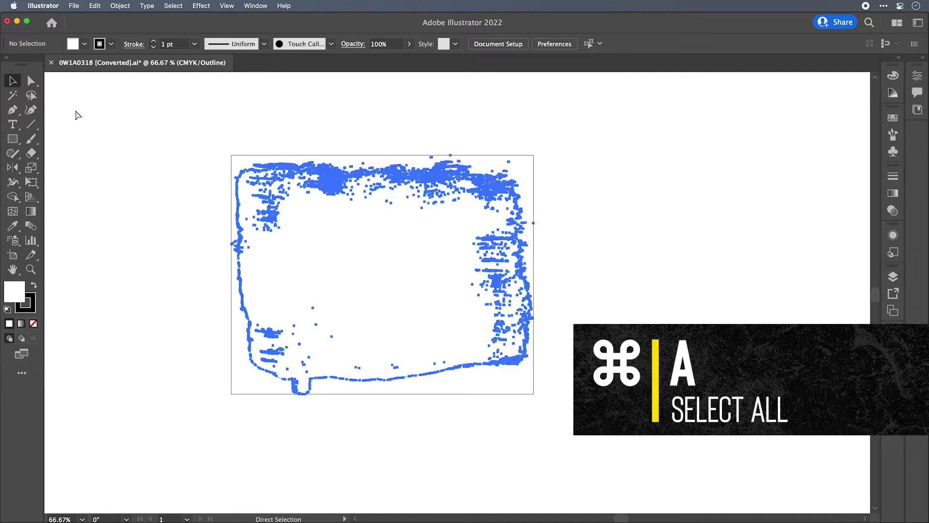
left_click(893, 75)
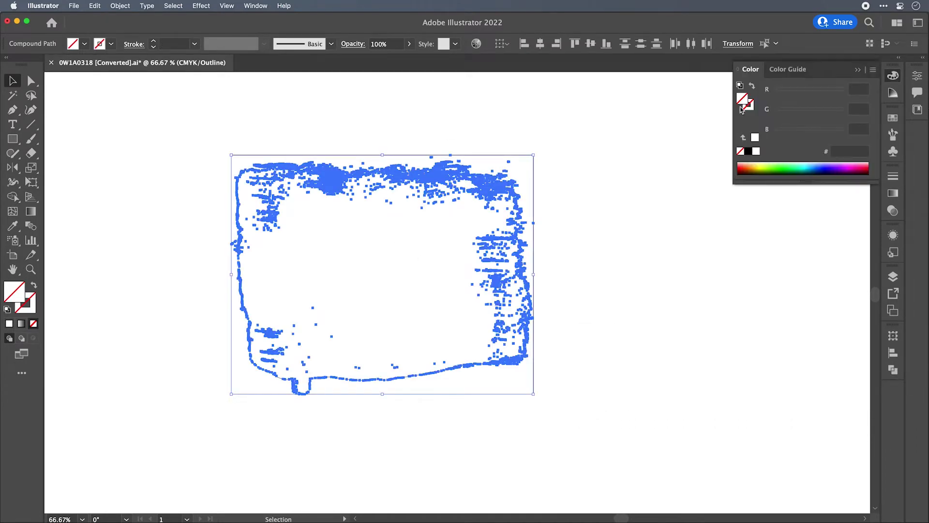
left_click(748, 151)
key("super+y")
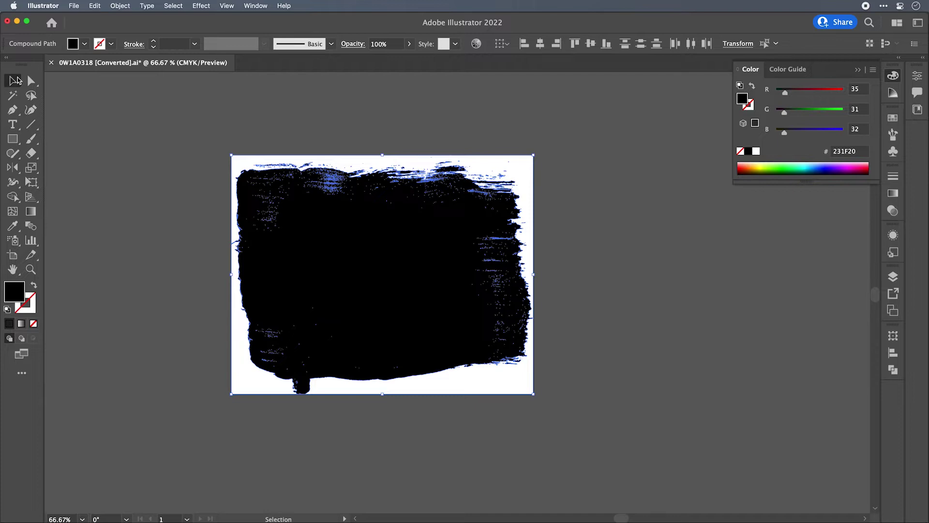
left_click(204, 273)
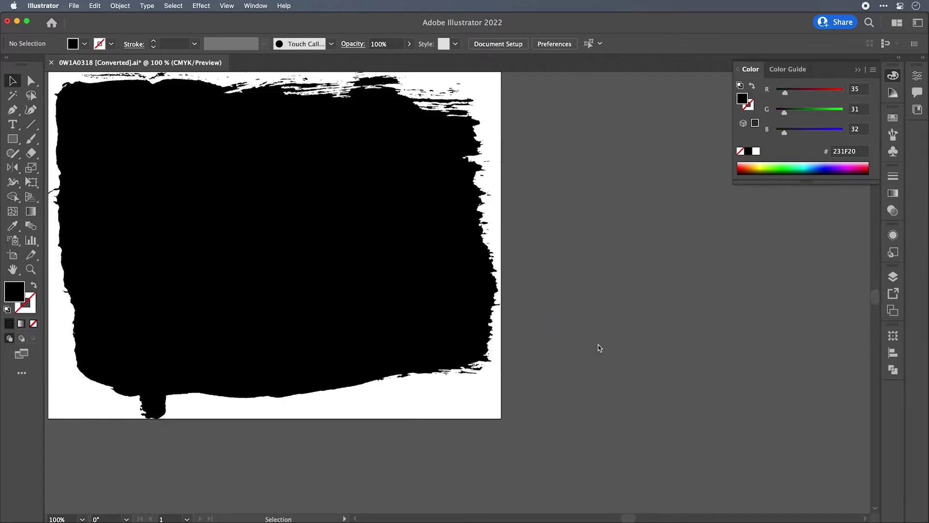
Check the paint-stroke paths in Outline view, then select all the artwork in Preview.
scroll(604, 346, "up", 2)
scroll(604, 346, "left", 2)
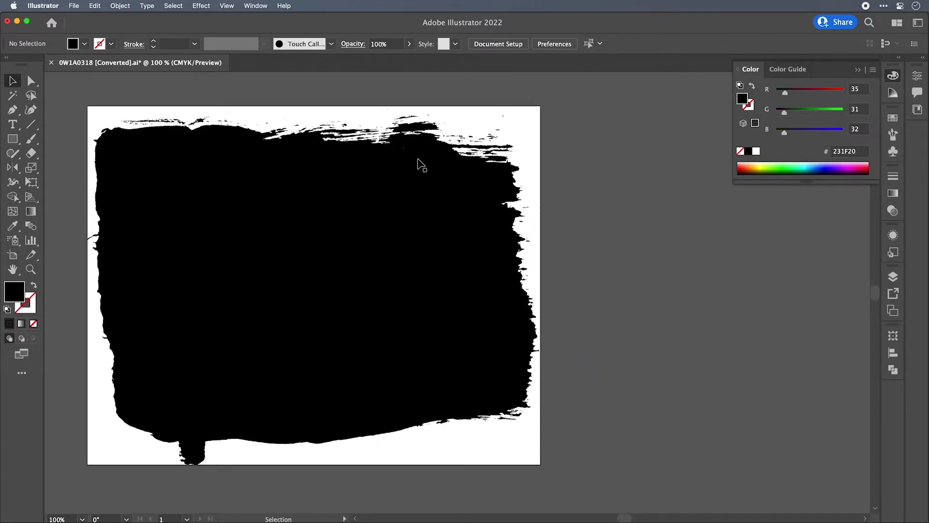
key("super+y")
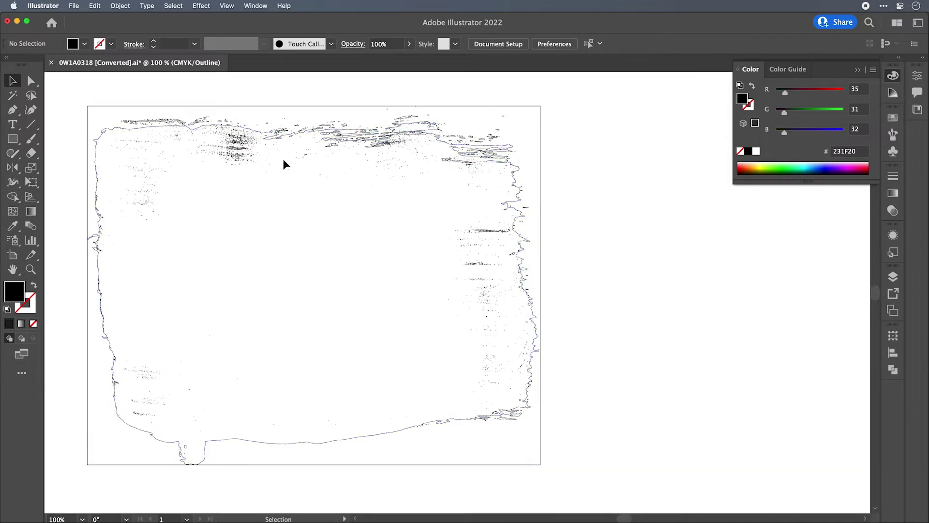
key("super+y")
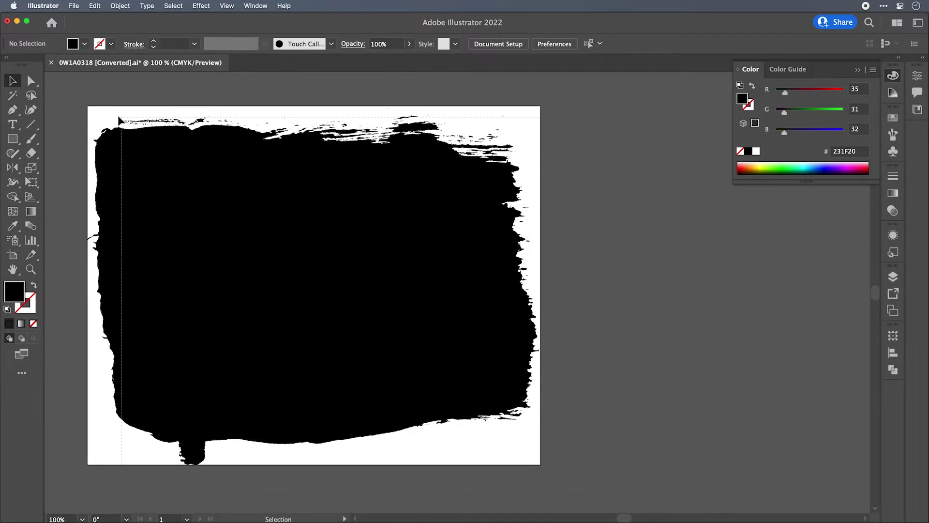
scroll(79, 123, "up", 2)
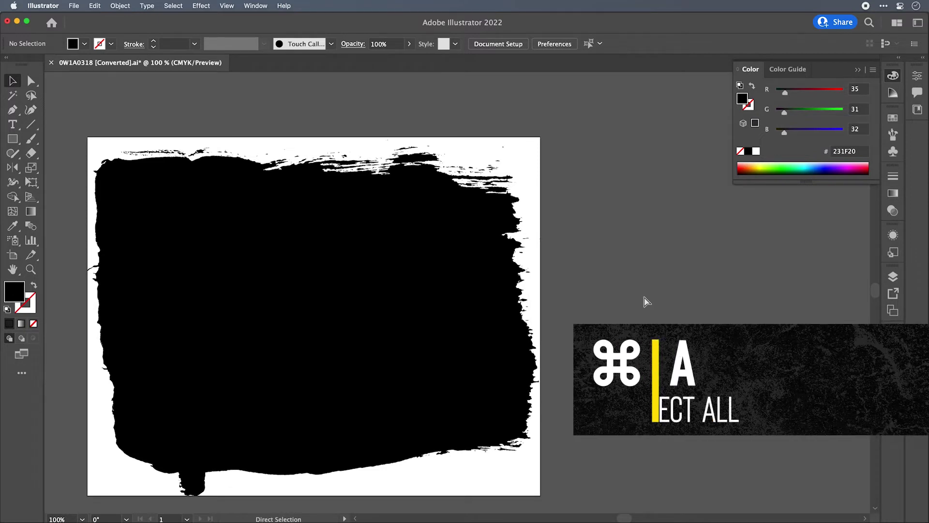
key("super+a")
Combine all the paint-stroke pieces into one compound path with Cmd+8.
left_click(646, 301)
key("super+a")
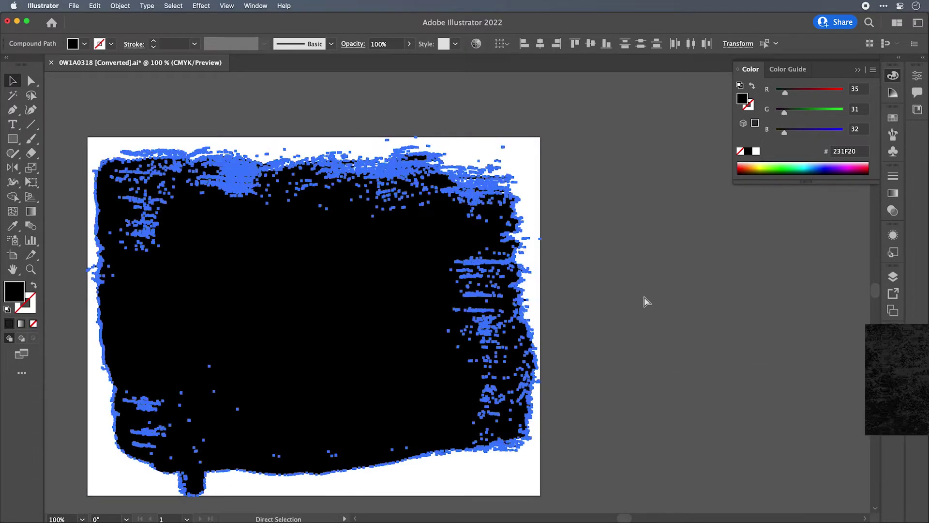
key("super+8")
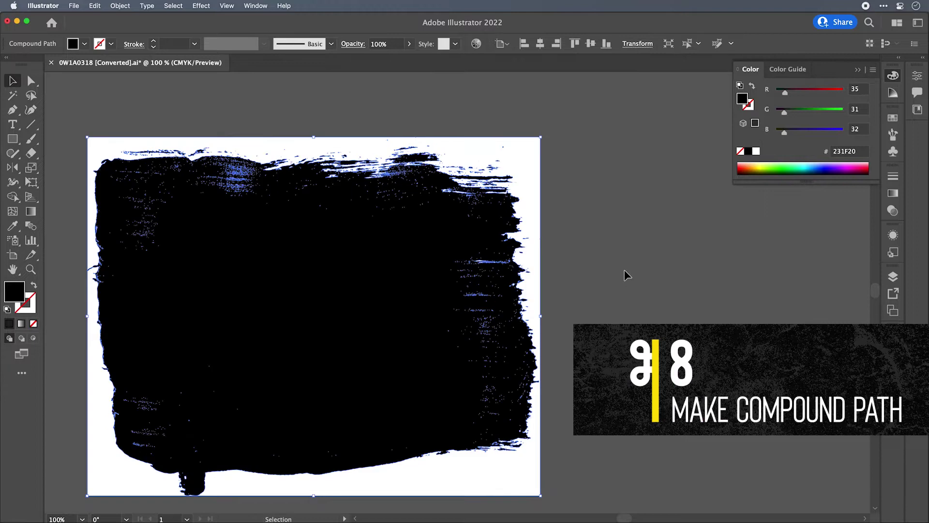
left_click(628, 288)
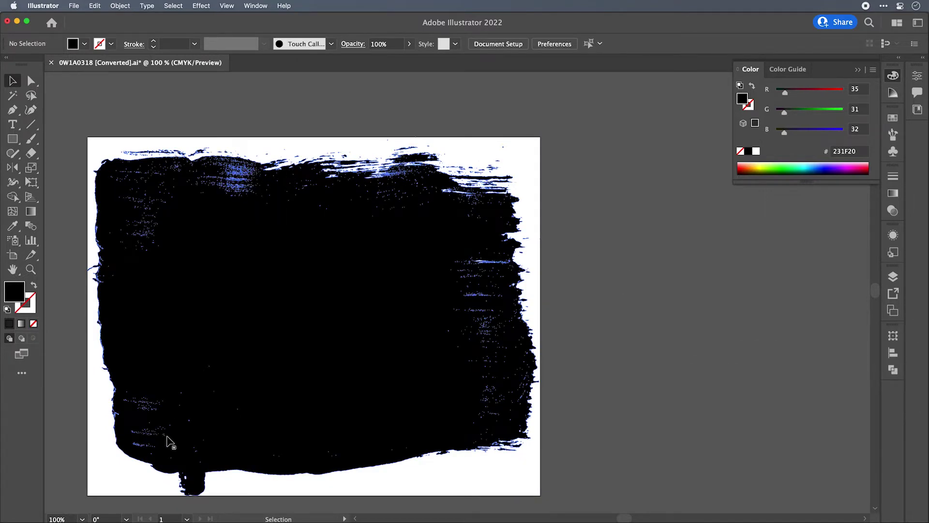
Nudge the compound path slightly up the artboard and deselect it.
scroll(624, 401, "down", 3)
scroll(625, 401, "left", 1)
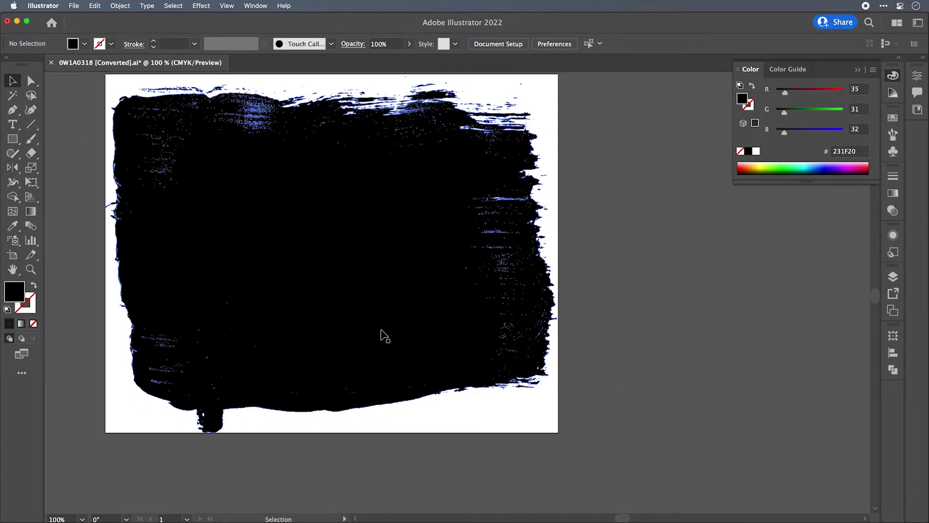
left_click_drag(383, 339, 384, 328)
left_click(683, 425)
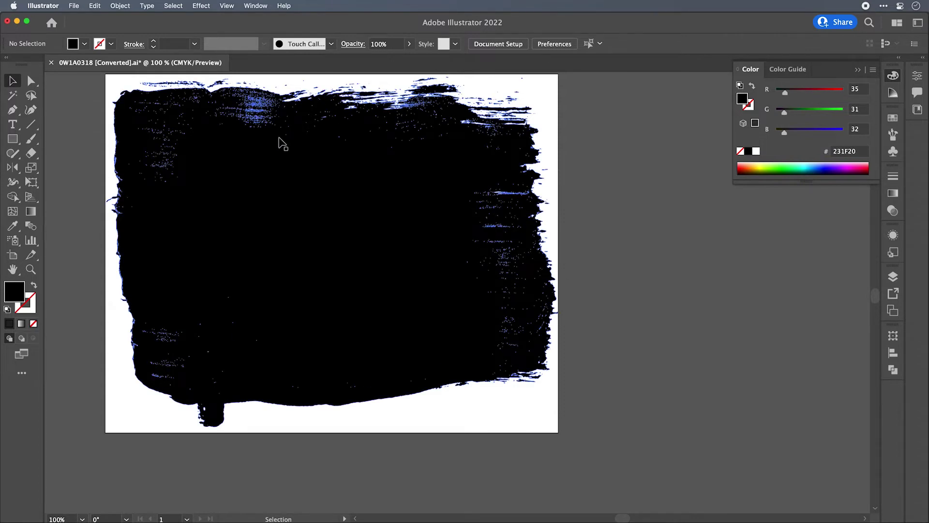
scroll(150, 145, "up", 3)
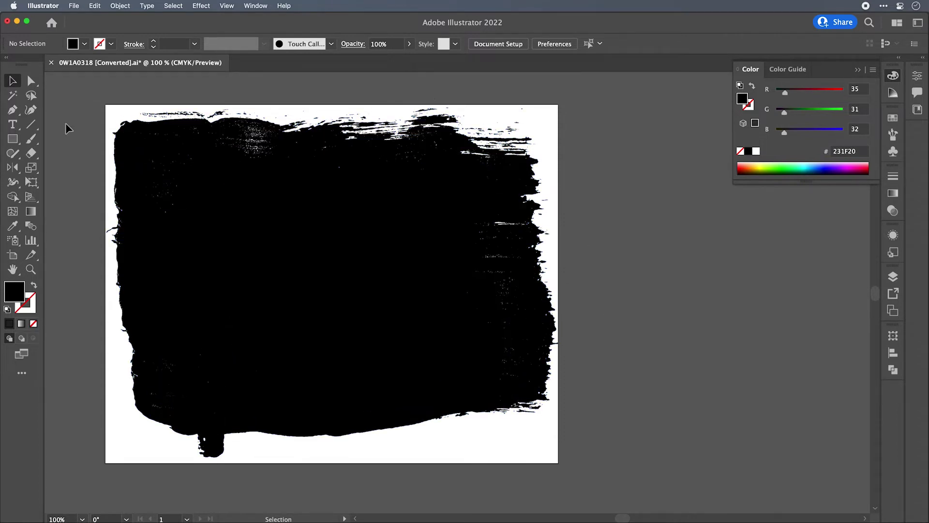
Delete two rows of stray speck points with Direct Selection in Outline view, then return to Preview.
left_click(31, 81)
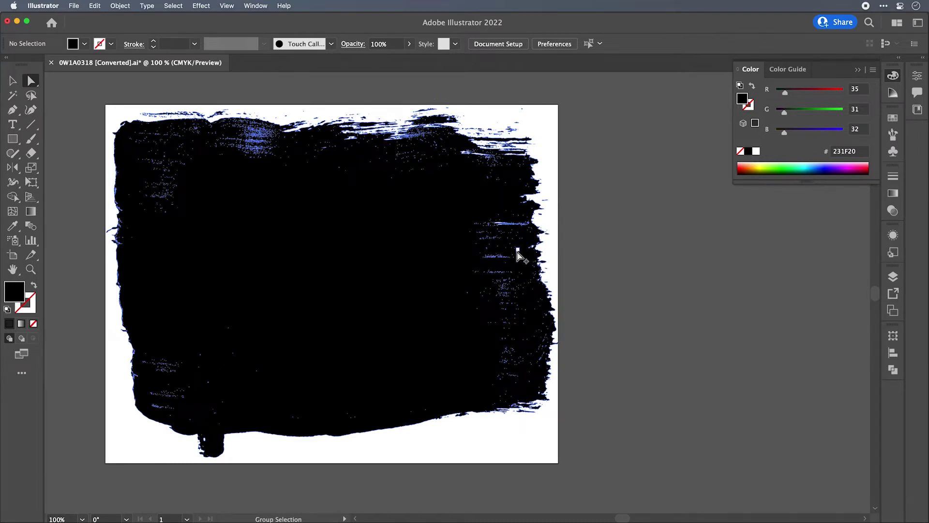
scroll(521, 259, "up", 1)
scroll(450, 295, "up", 3)
key("super+y")
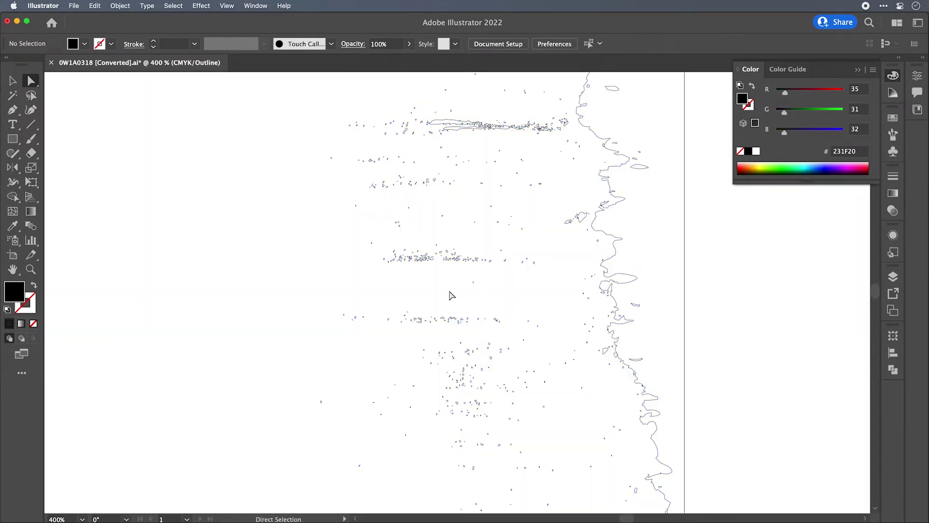
left_click_drag(358, 241, 549, 283)
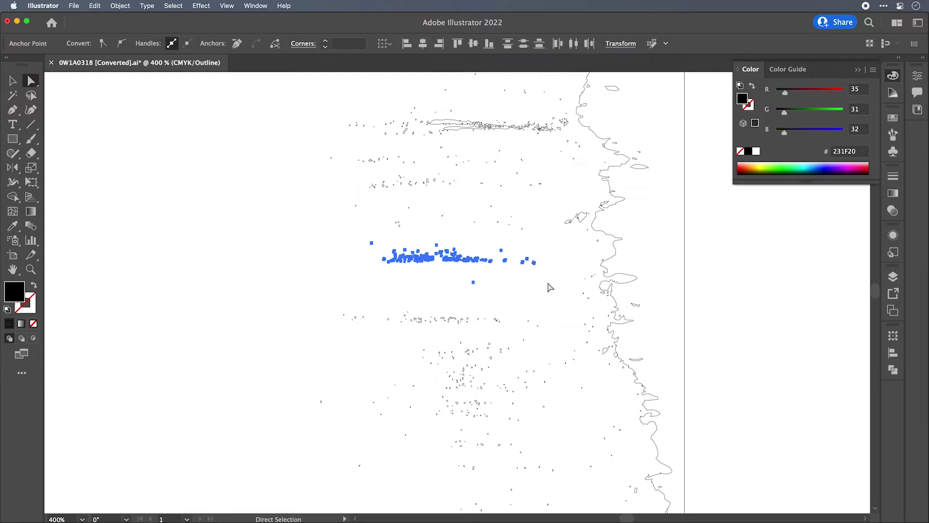
key("Delete")
left_click_drag(326, 271, 551, 337)
key("Delete")
scroll(581, 339, "down", 5)
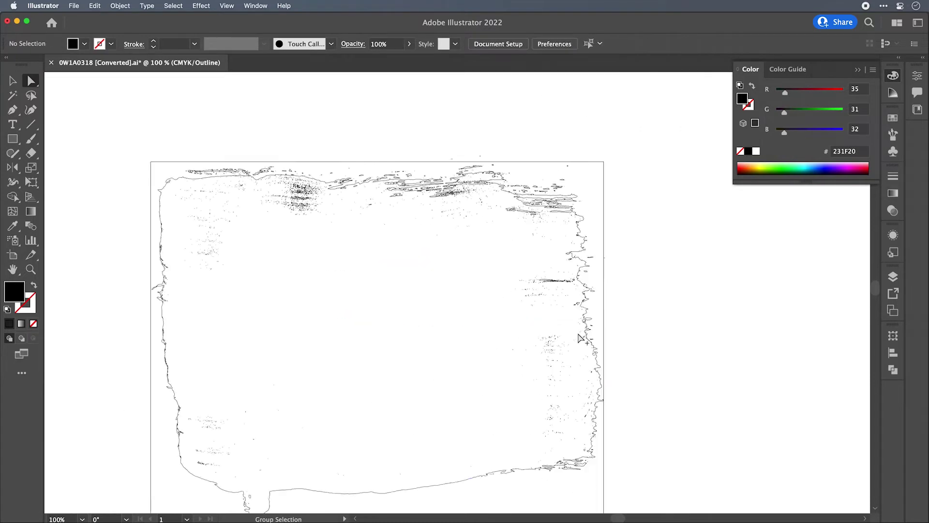
key("super+y")
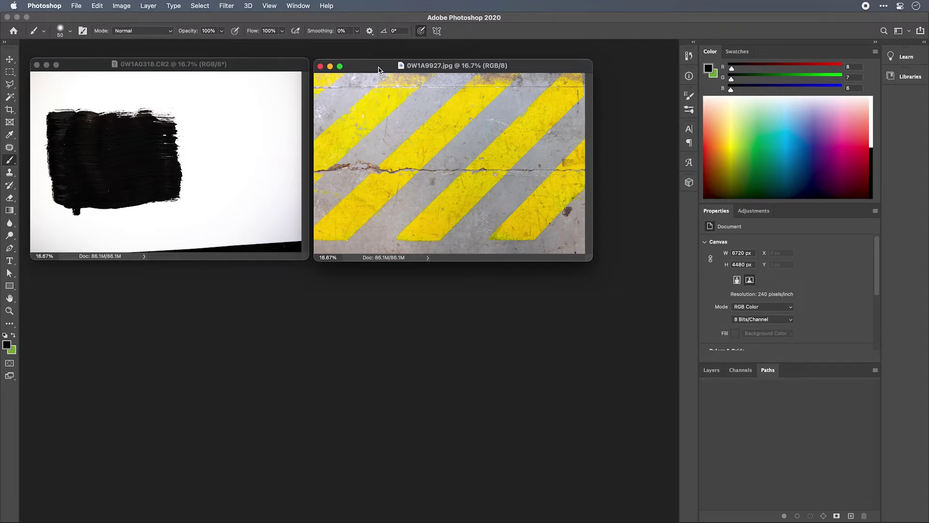
Bring 0W1A0318.CR2 to the front and zoom so the whole image is visible.
left_click_drag(240, 67, 248, 70)
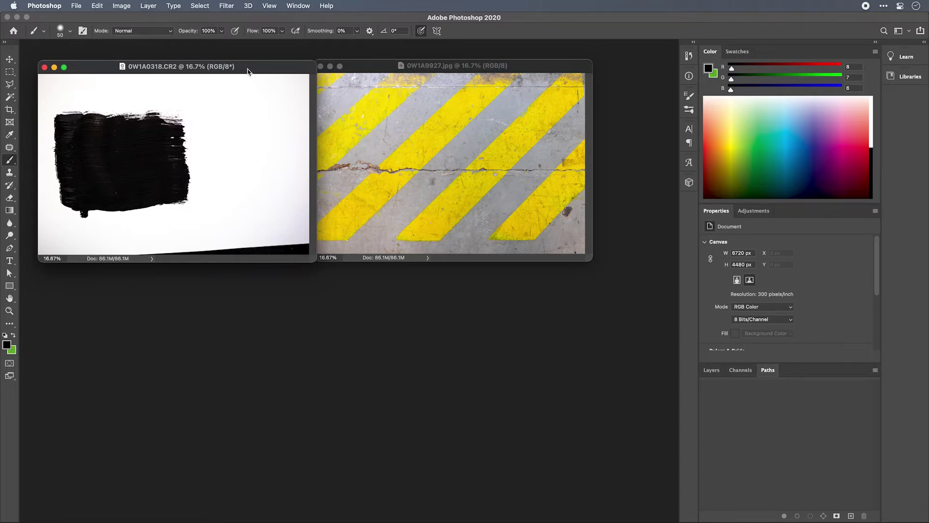
key("super+equal")
key("super+equal")
key("super+equal")
scroll(330, 126, "left", 5)
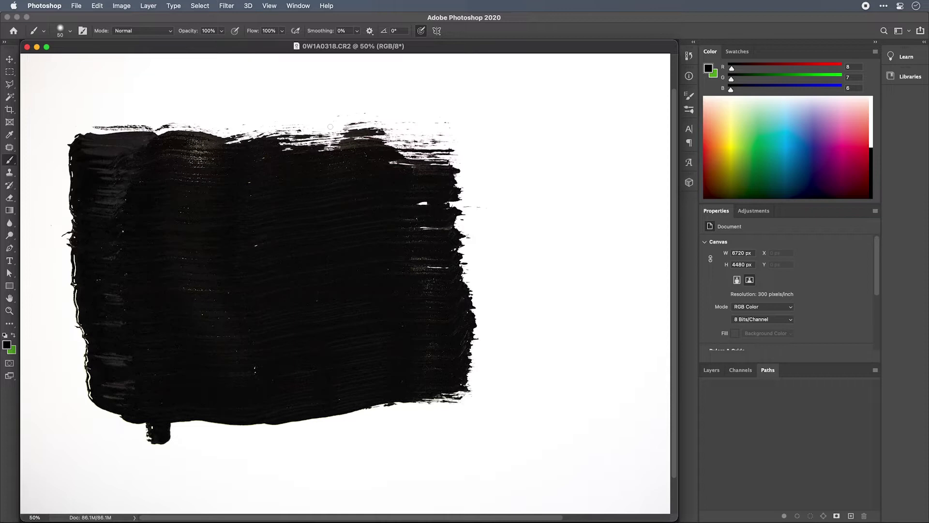
scroll(356, 148, "down", 3)
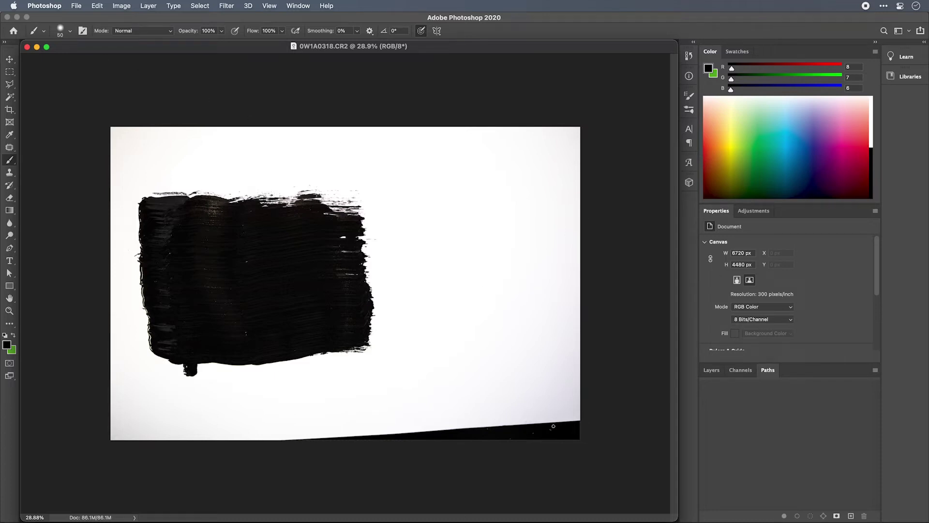
left_click(10, 110)
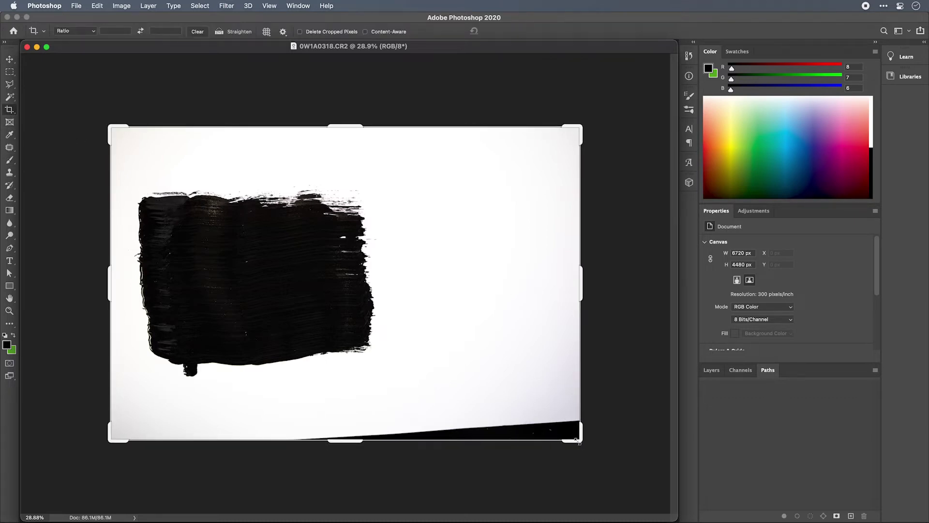
Crop 0W1A0318.CR2 to the white paper around the stroke, trimming bottom-right, top and left.
left_click_drag(585, 438, 489, 422)
left_click_drag(349, 148, 349, 170)
left_click_drag(202, 283, 211, 271)
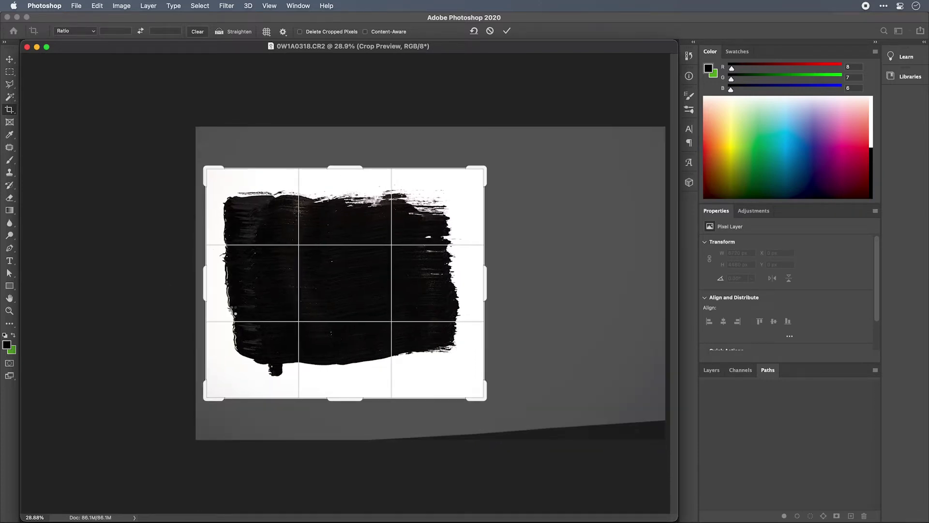
key("Return")
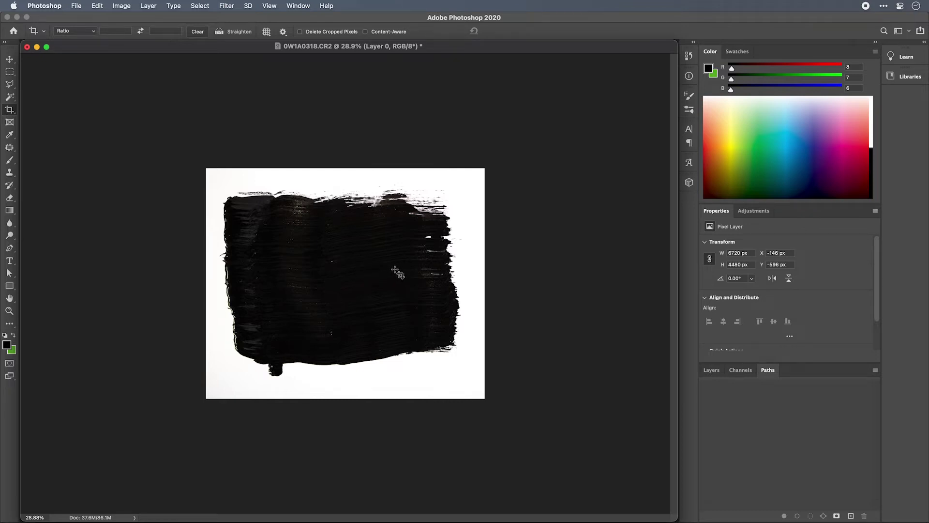
key("b")
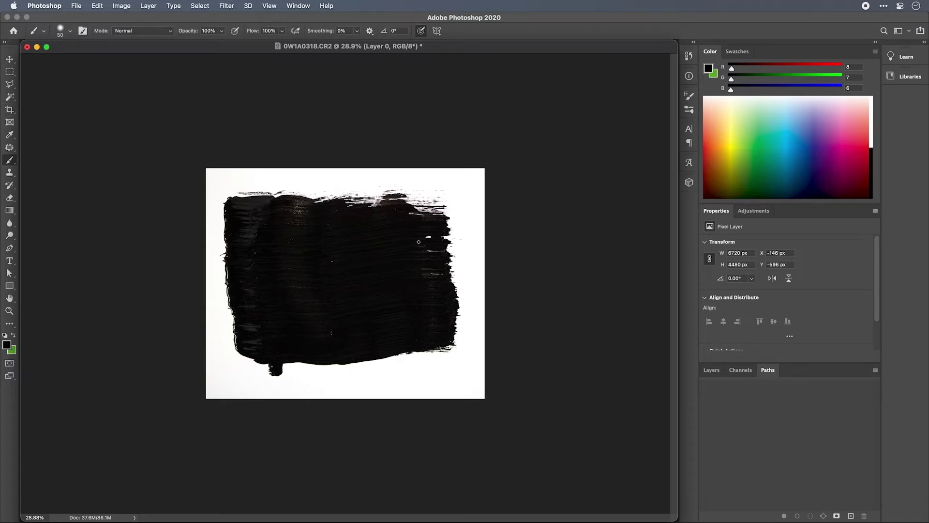
Zoom in and paint black over white specks at the stroke's right edge, centre and left edge.
key("super+equal")
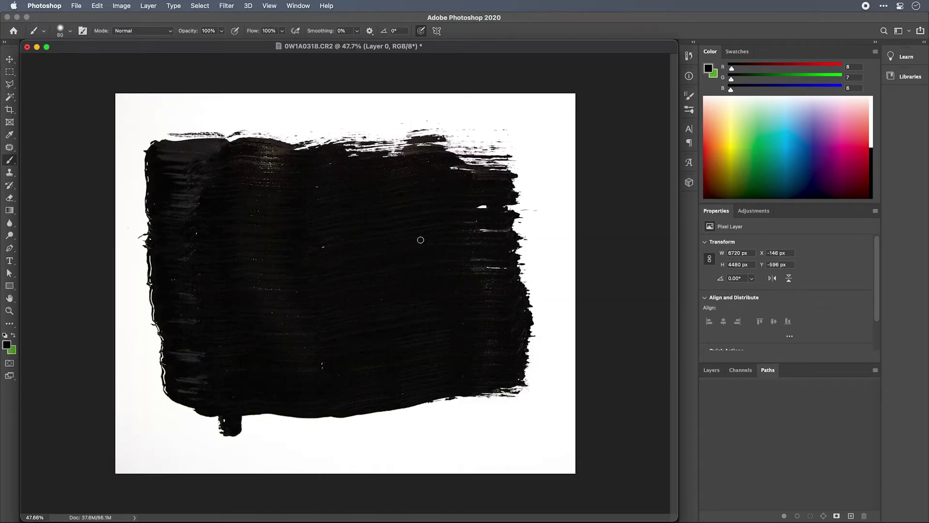
key("bracketright")
key("bracketright")
key("bracketright")
key("bracketright")
key("bracketright")
left_click(480, 207)
left_click_drag(463, 209, 451, 210)
left_click_drag(317, 246, 328, 245)
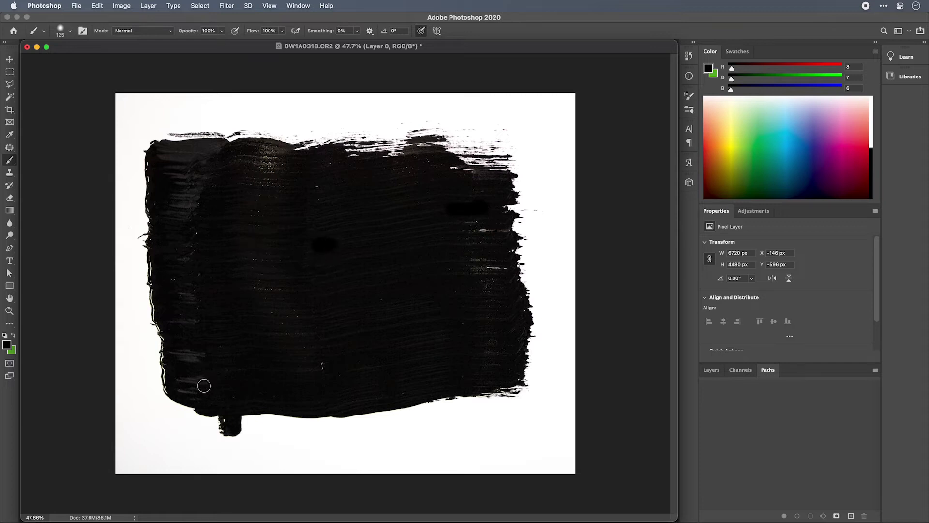
left_click_drag(183, 317, 199, 313)
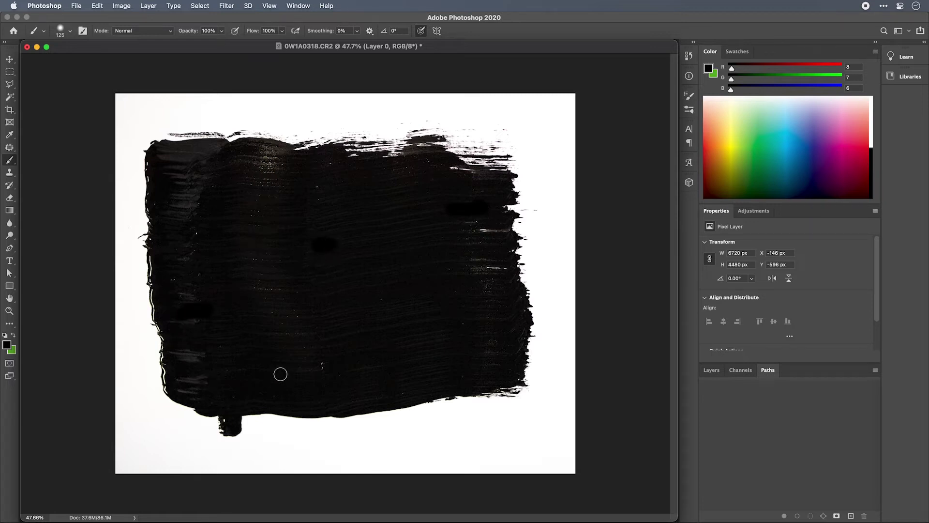
With a soft 600 brush, paint black over the lower paint and the upper glints.
key("bracketright")
key("bracketright")
key("bracketright")
key("bracketright")
key("bracketright")
key("bracketright")
key("bracketright")
mouse_move(320, 359)
left_mouse_down()
mouse_move(277, 291)
mouse_move(268, 216)
left_mouse_up()
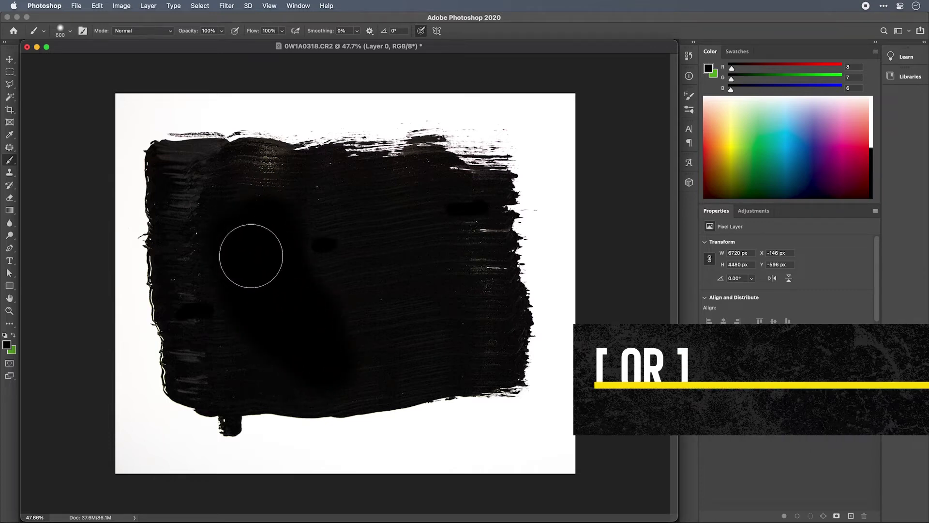
key("shift+bracketright")
key("shift+bracketright")
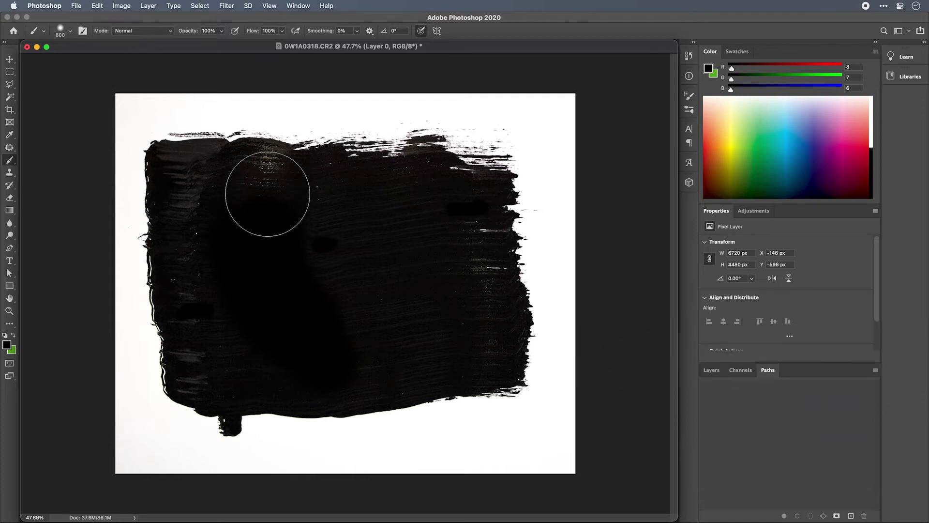
key("shift+bracketleft")
key("shift+bracketleft")
key("shift+bracketleft")
key("shift+bracketright")
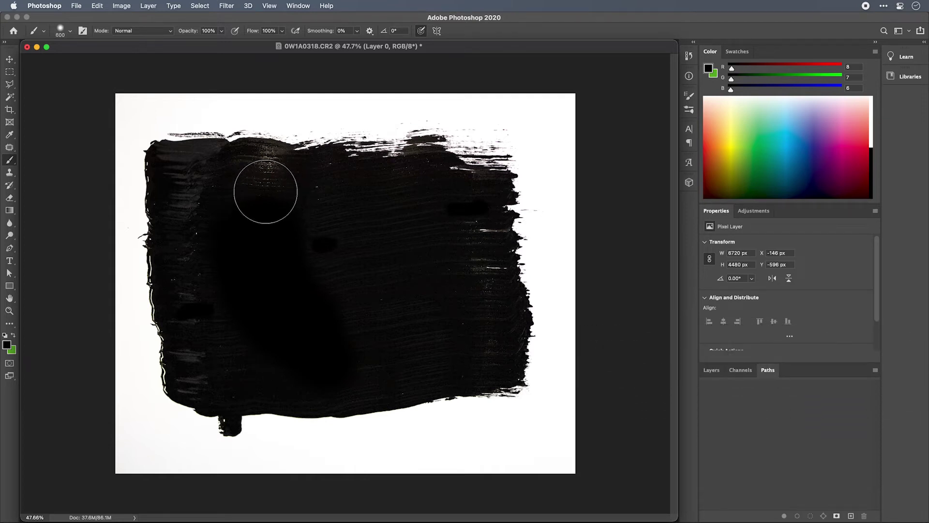
left_click(262, 194)
mouse_move(262, 194)
left_mouse_down()
mouse_move(344, 218)
mouse_move(339, 258)
mouse_move(354, 283)
mouse_move(362, 359)
mouse_move(417, 320)
mouse_move(410, 339)
mouse_move(378, 354)
mouse_move(389, 349)
mouse_move(397, 243)
mouse_move(389, 249)
mouse_move(370, 223)
mouse_move(388, 216)
left_mouse_up()
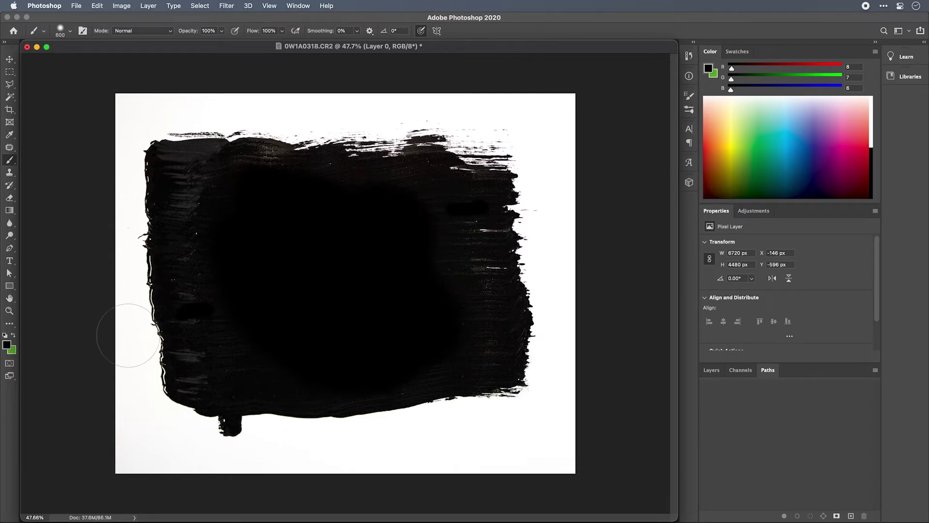
Paint black over the lower-left edge and the white line running up the left border.
left_click_drag(186, 368, 167, 366)
scroll(167, 367, "up", 6, "alt")
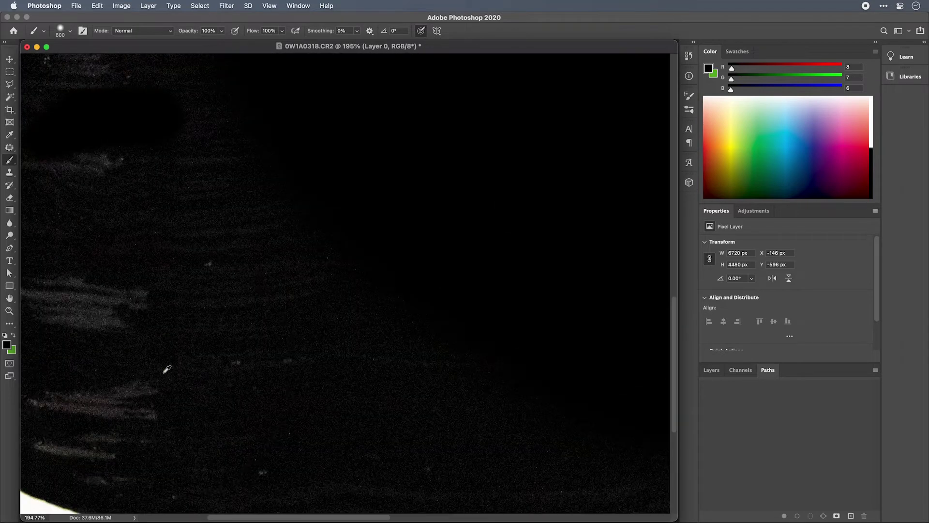
scroll(324, 314, "down", 5)
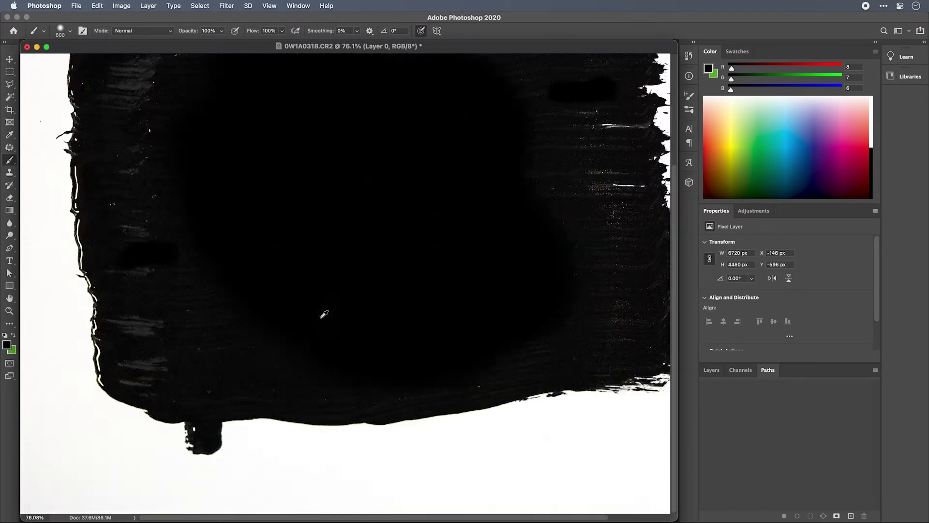
scroll(90, 293, "up", 3)
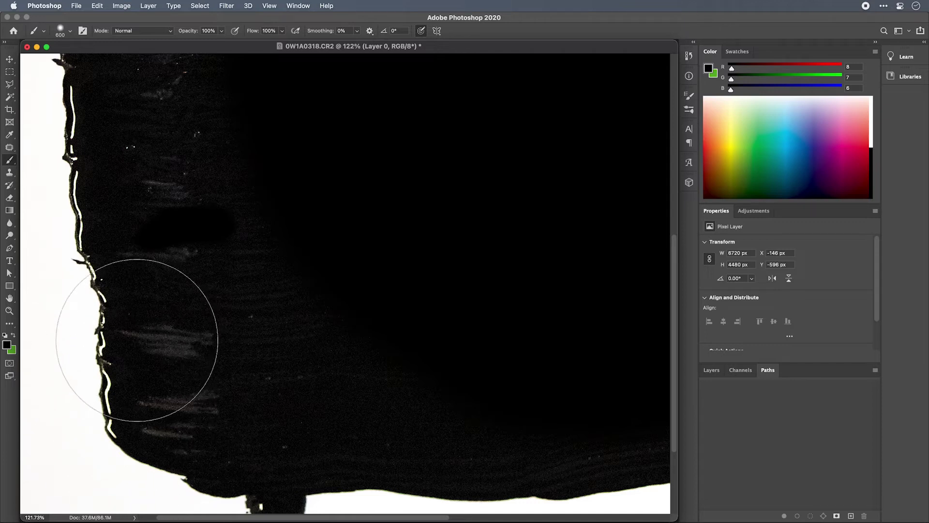
key("bracketleft")
key("bracketleft")
key("bracketleft")
key("bracketleft")
key("bracketleft")
key("bracketleft")
key("bracketleft")
key("bracketleft")
key("bracketleft")
key("bracketleft")
key("bracketleft")
key("bracketleft")
key("bracketleft")
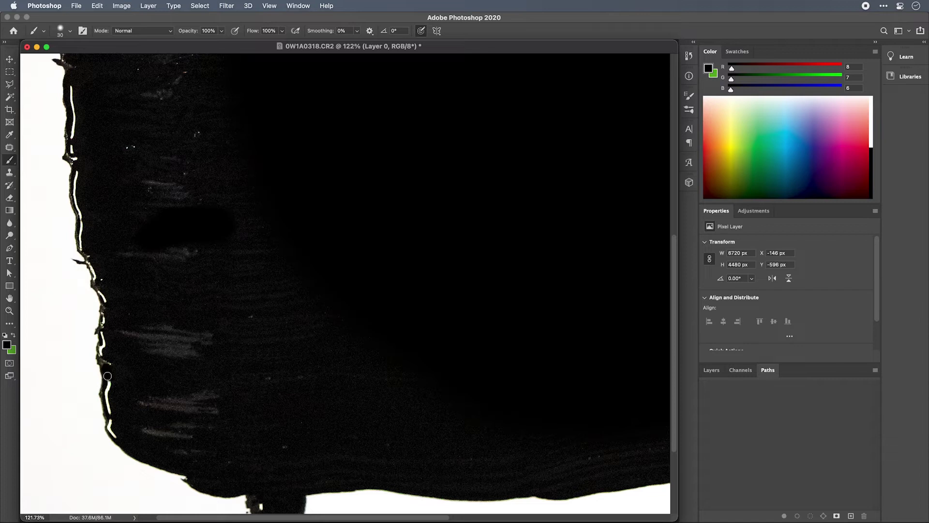
left_click_drag(108, 377, 111, 430)
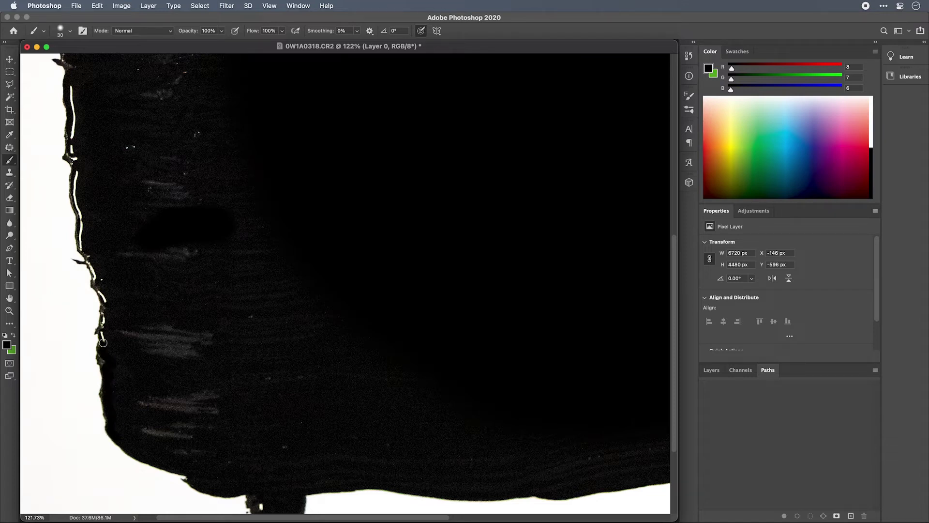
left_click_drag(106, 311, 105, 295)
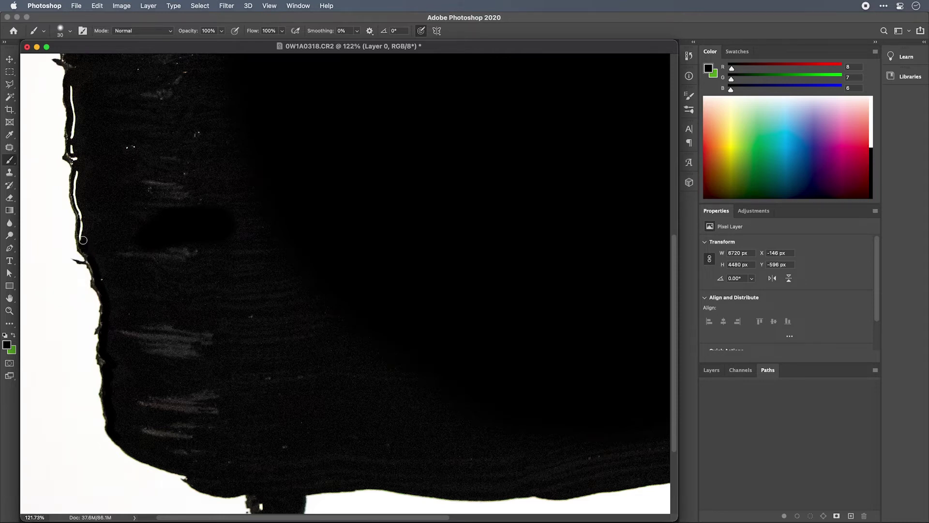
mouse_move(83, 240)
left_mouse_down()
mouse_move(81, 239)
mouse_move(76, 176)
left_mouse_up()
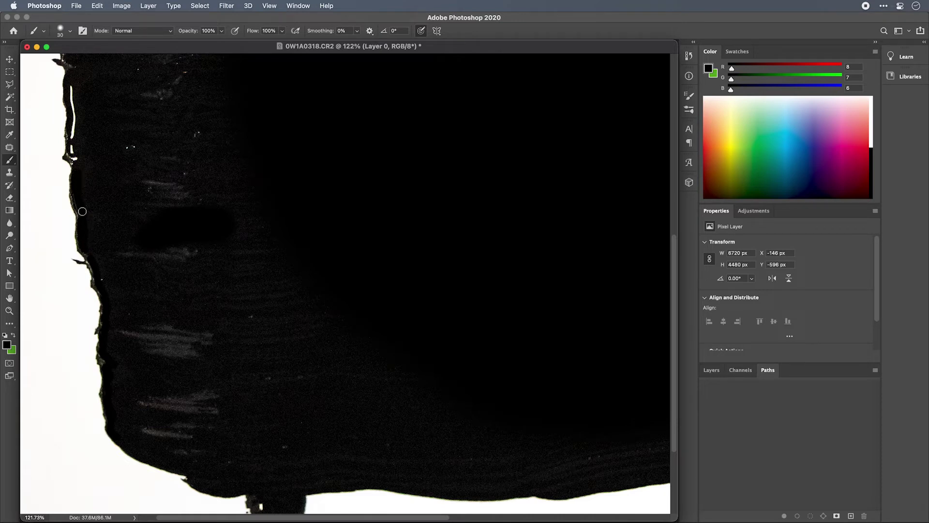
scroll(82, 211, "up", 5)
left_click_drag(78, 226, 69, 158)
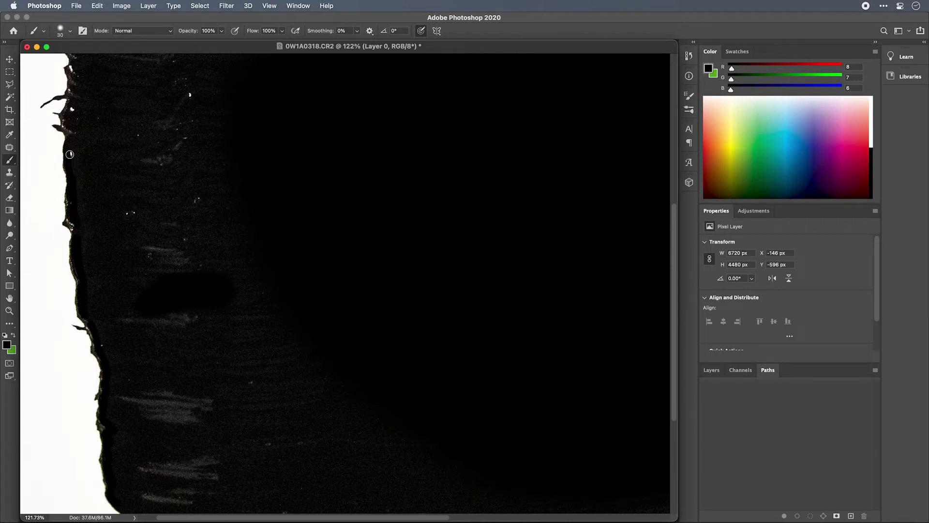
Cover the remaining white specks and flecks along the left border with black.
key("bracketright")
scroll(72, 169, "up", 15)
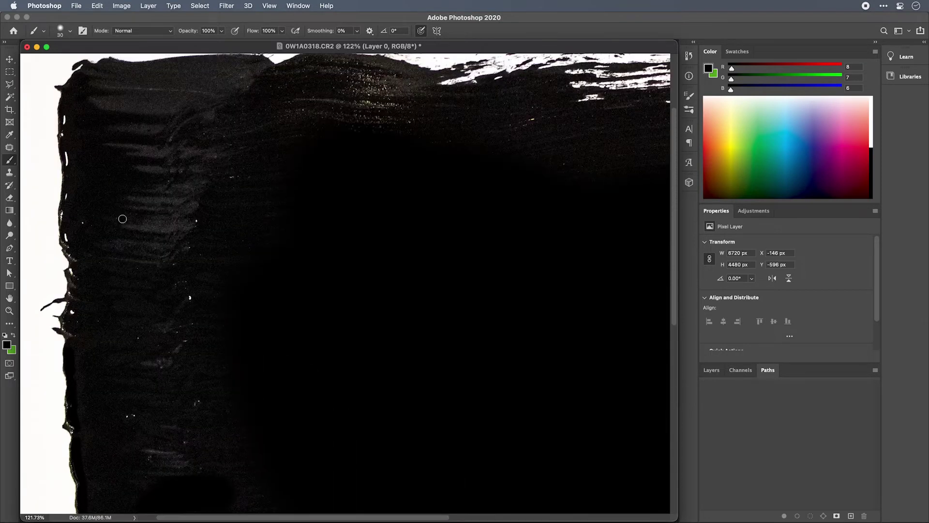
left_click(190, 297)
key("bracketright")
left_click(73, 313)
left_click(67, 237)
left_click(67, 160)
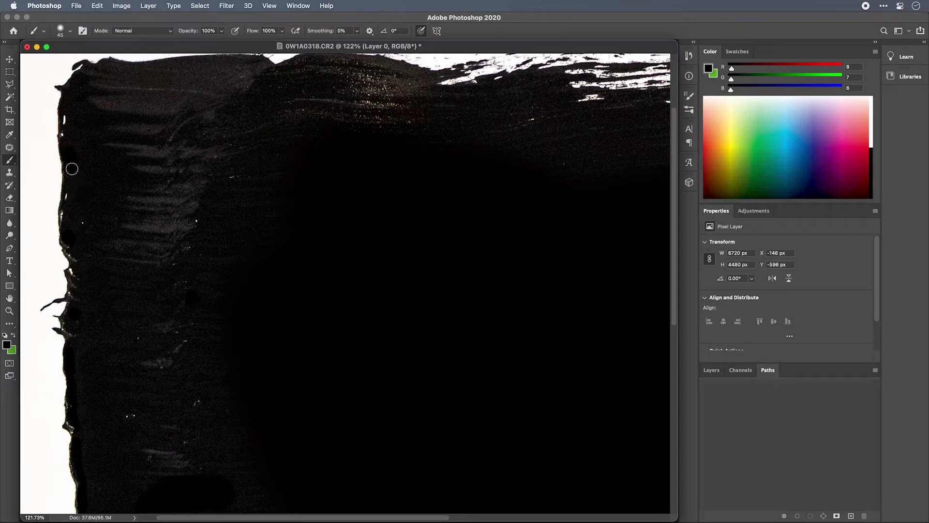
left_click(68, 119)
left_click(64, 136)
Fit the image on screen and dab black over two light patches on the left.
key("super+0")
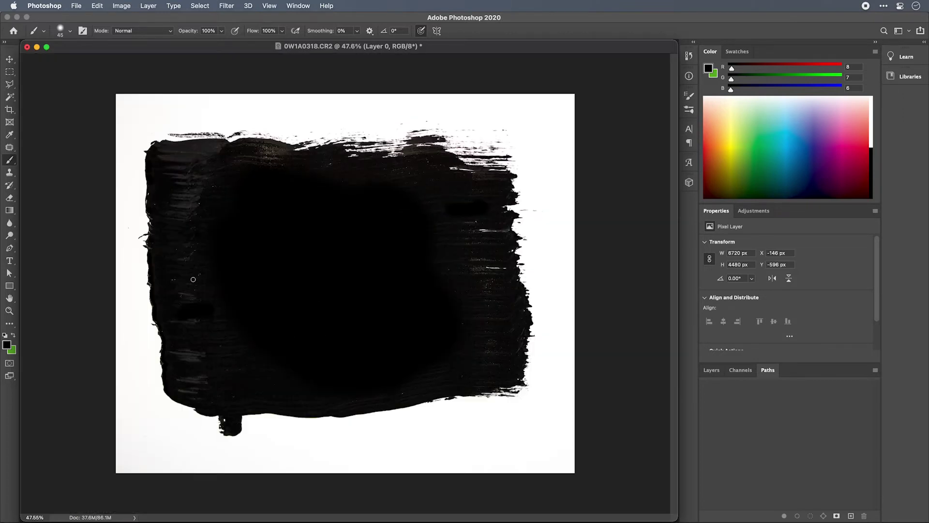
key("bracketright")
key("bracketright")
key("bracketright")
left_click(176, 278)
left_click(202, 274)
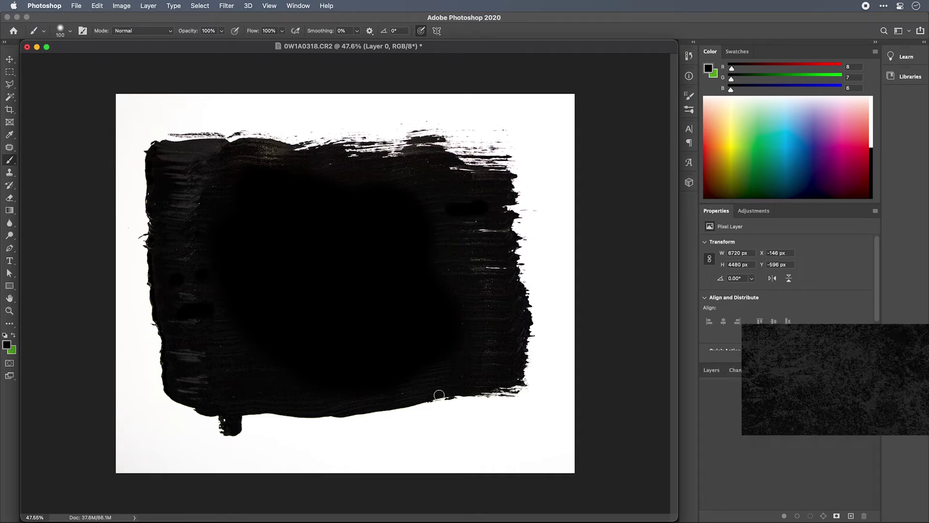
Select the central black paint with the Magic Wand at tolerance 10, then deselect.
key("w")
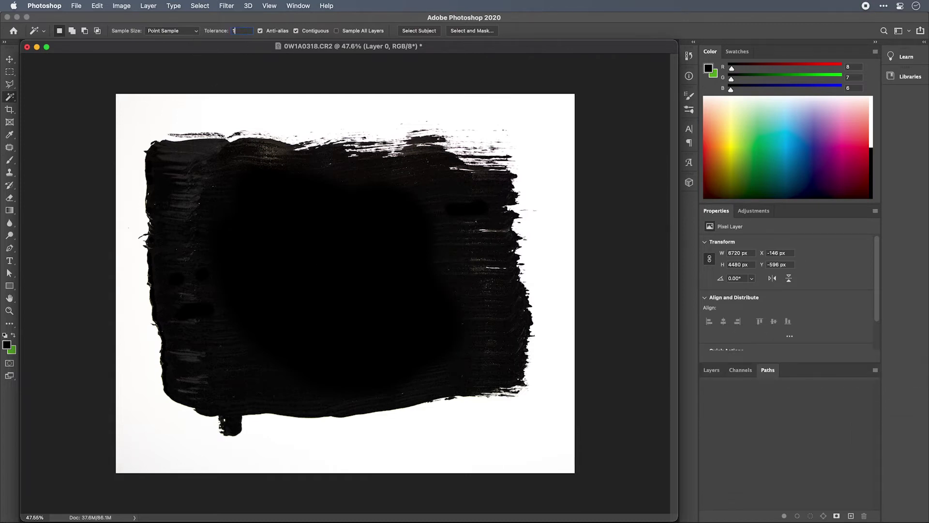
type("0")
left_click(337, 290)
key("shift")
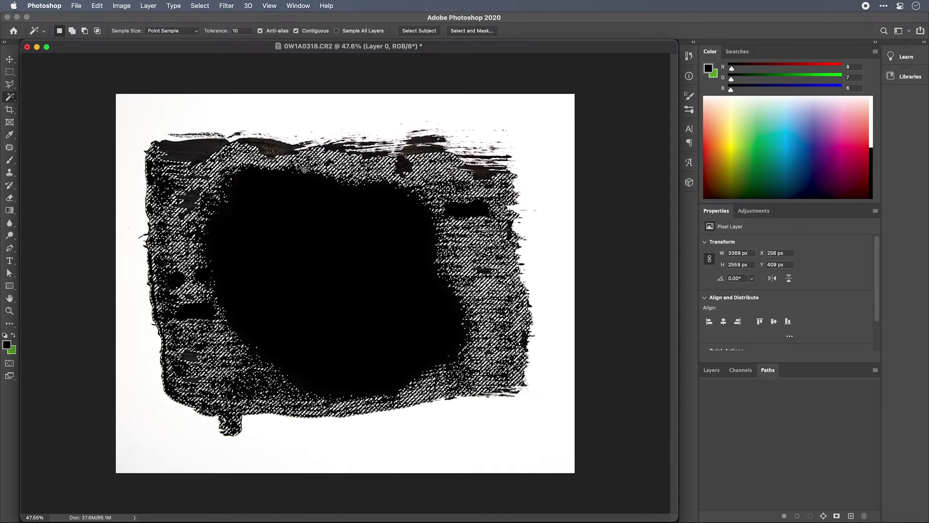
key("super+d")
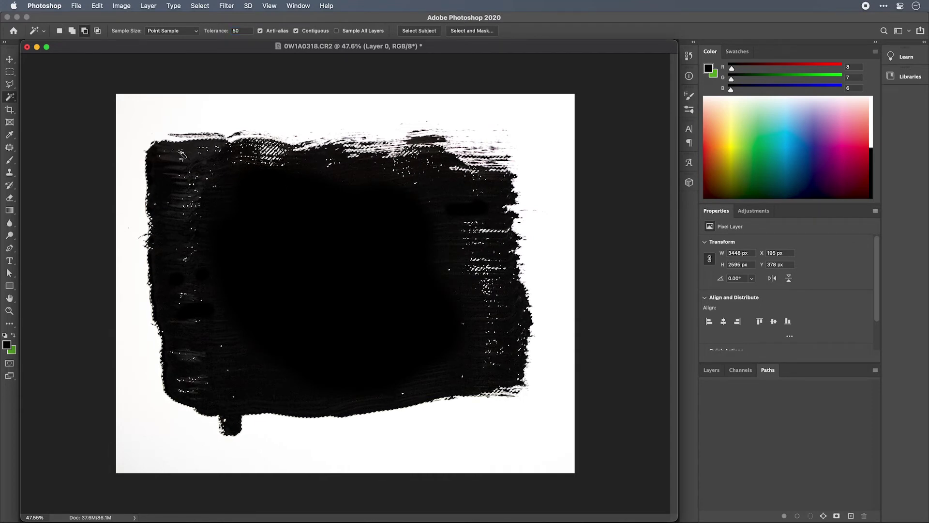
Add the upper-right and upper-left paint edges to the tolerance-50 selection, then deselect.
key("alt")
scroll(183, 170, "up", 3)
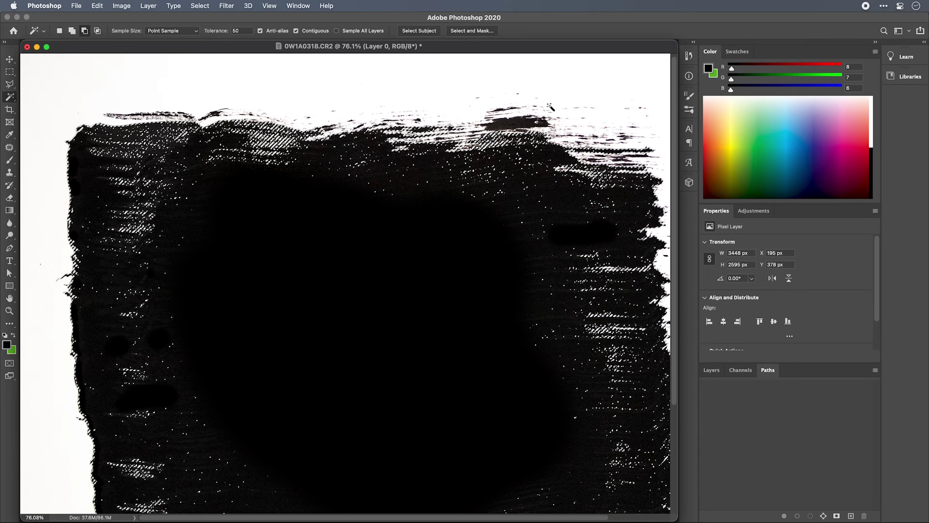
key("alt")
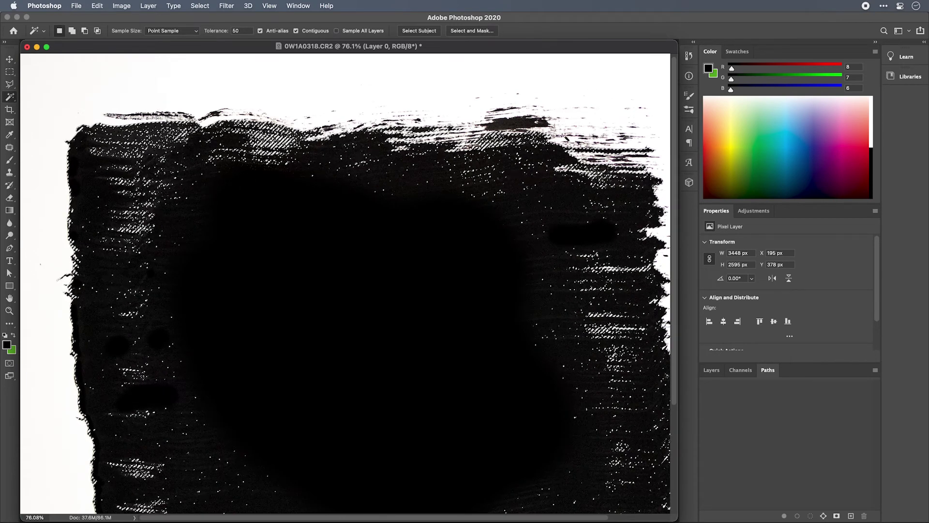
scroll(532, 128, "up", 3)
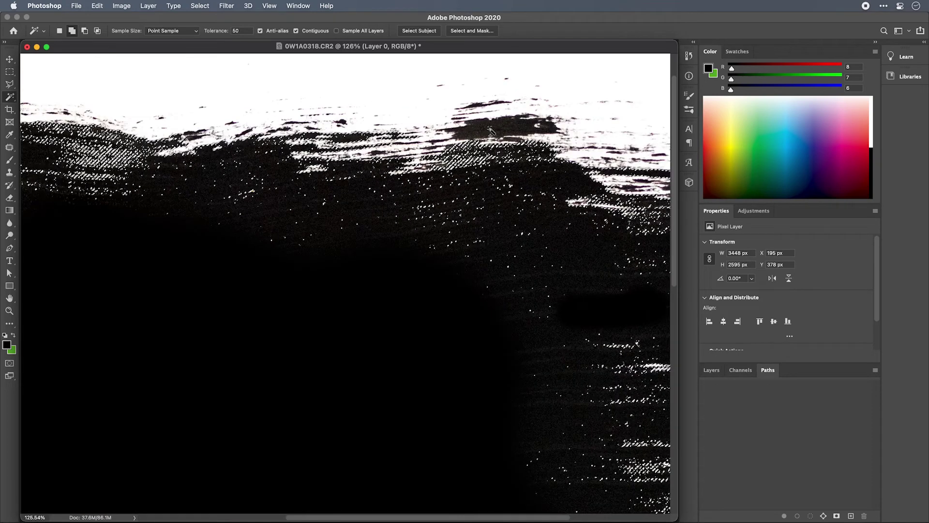
left_click(491, 130, "shift")
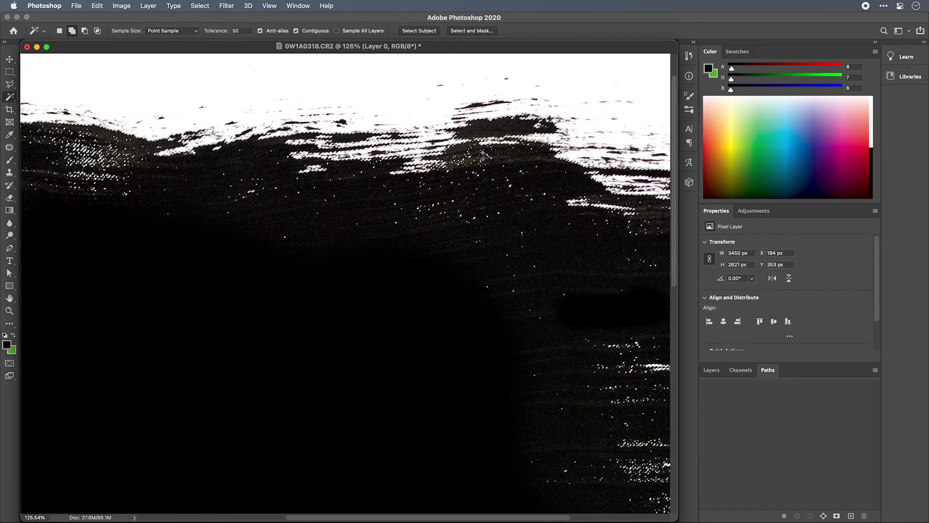
scroll(312, 163, "left", 10)
left_click(313, 162, "shift")
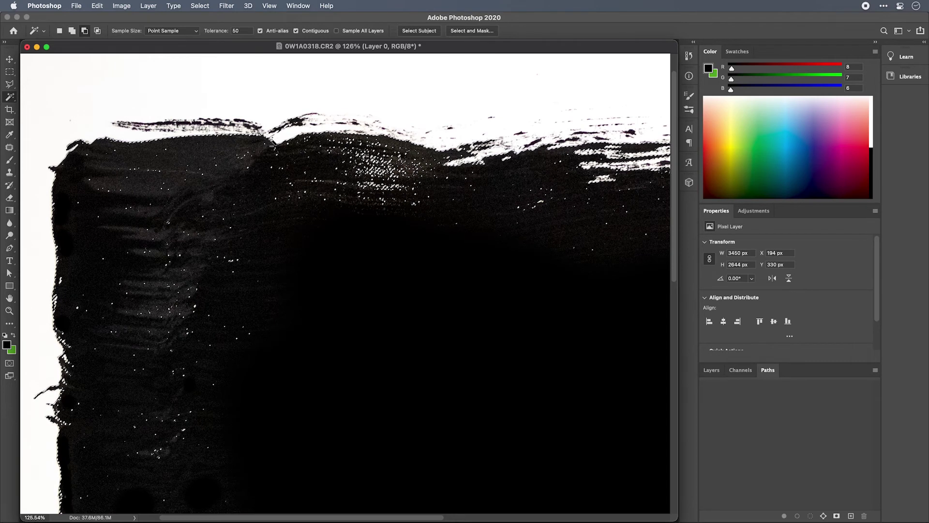
scroll(272, 141, "down", 5)
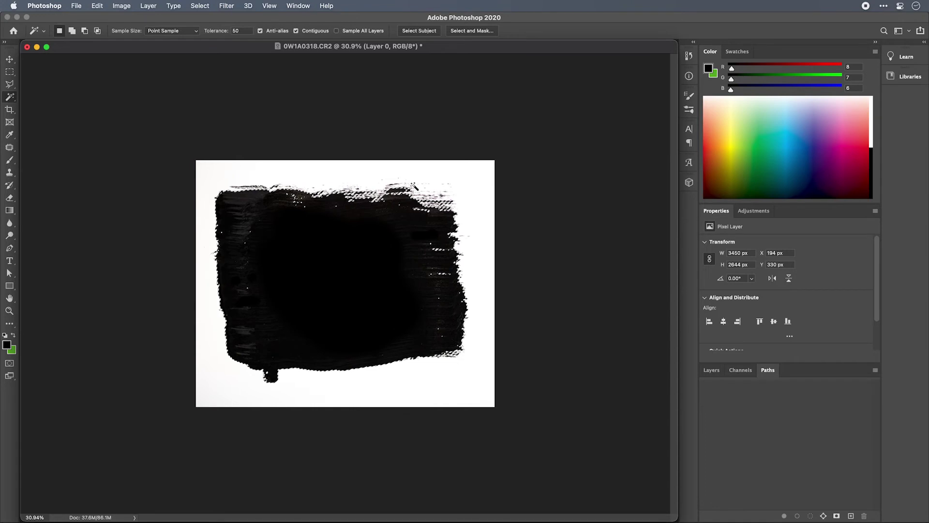
key("super+d")
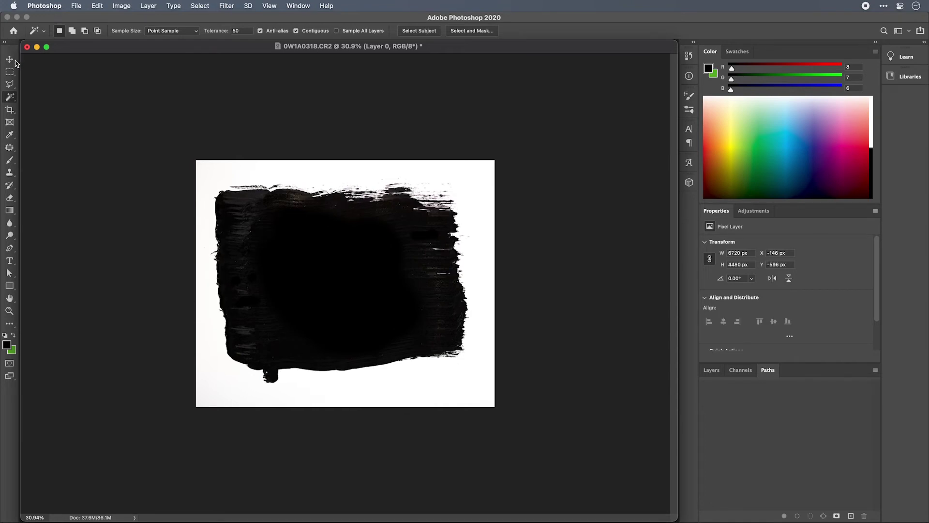
left_click(14, 61)
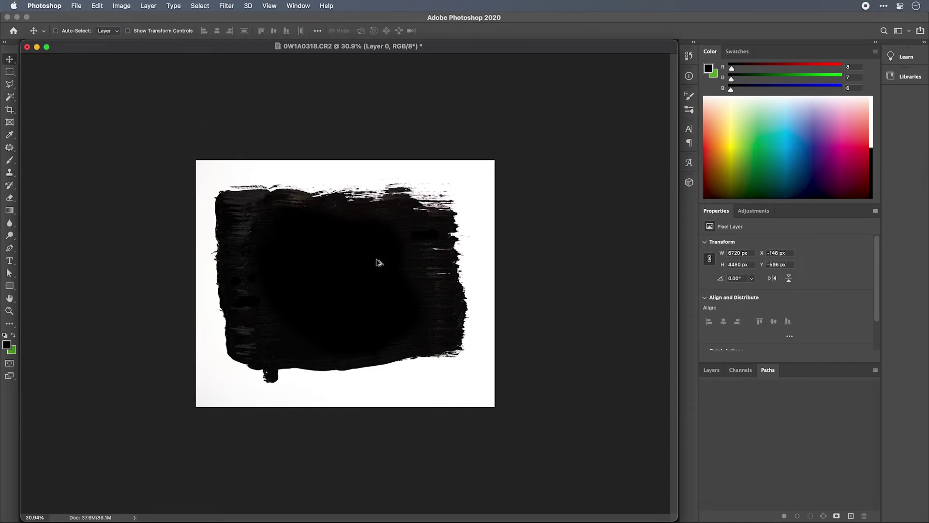
Open Color Range and alternately sample the white background and the black paint.
scroll(379, 263, "up", 3)
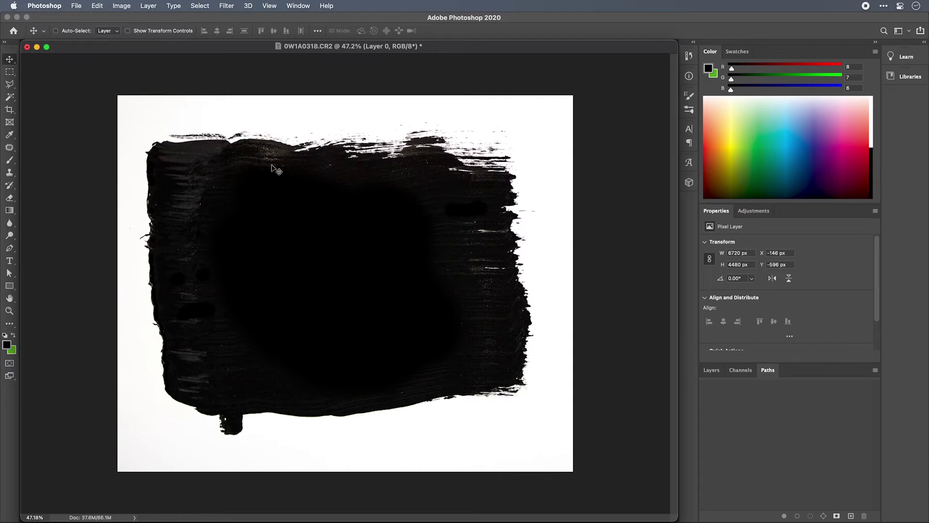
left_click(198, 6)
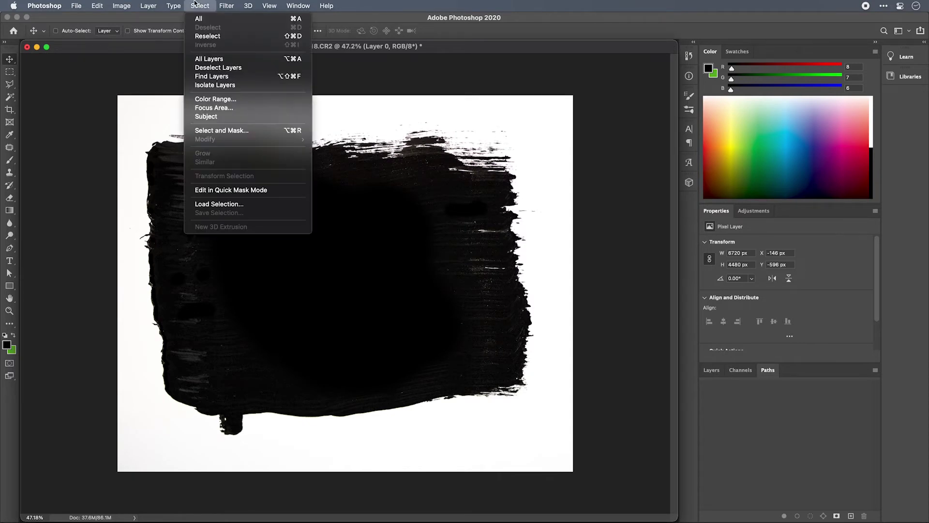
left_click(202, 99)
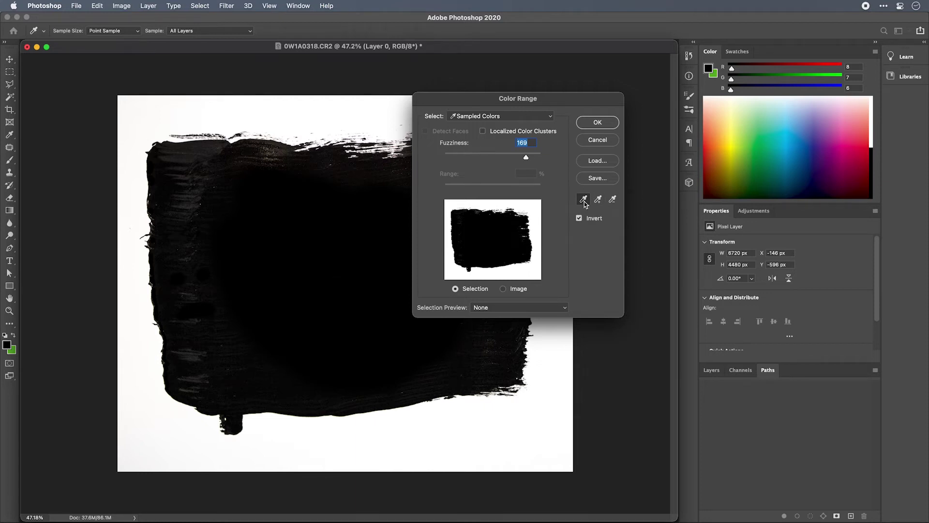
left_click_drag(559, 101, 625, 87)
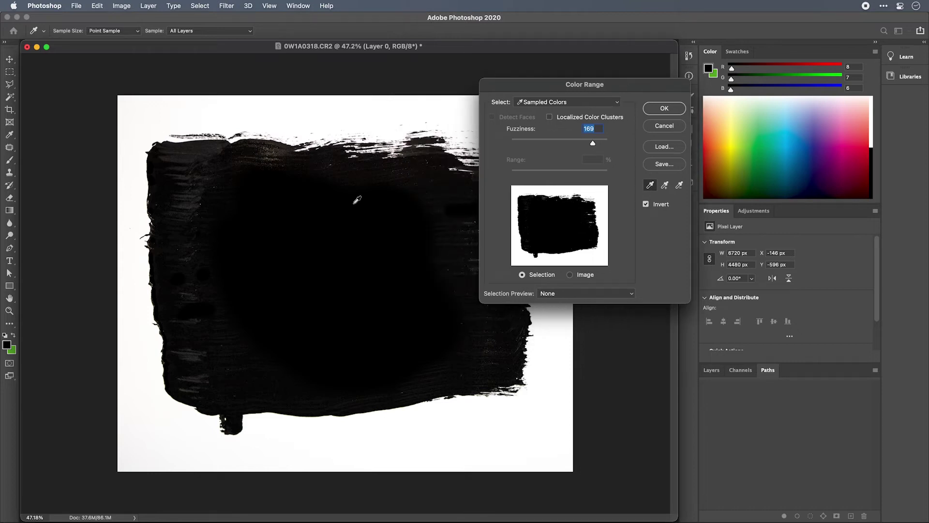
left_click(315, 111)
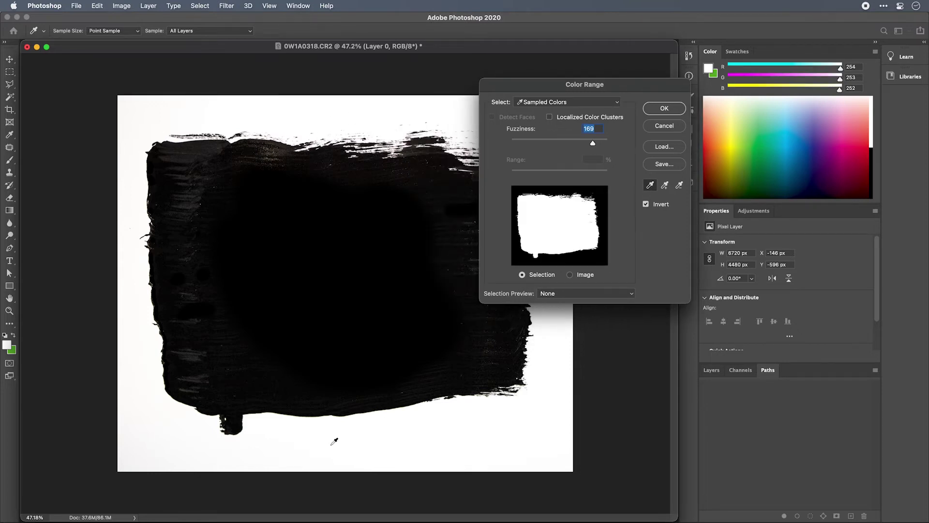
left_click(350, 335)
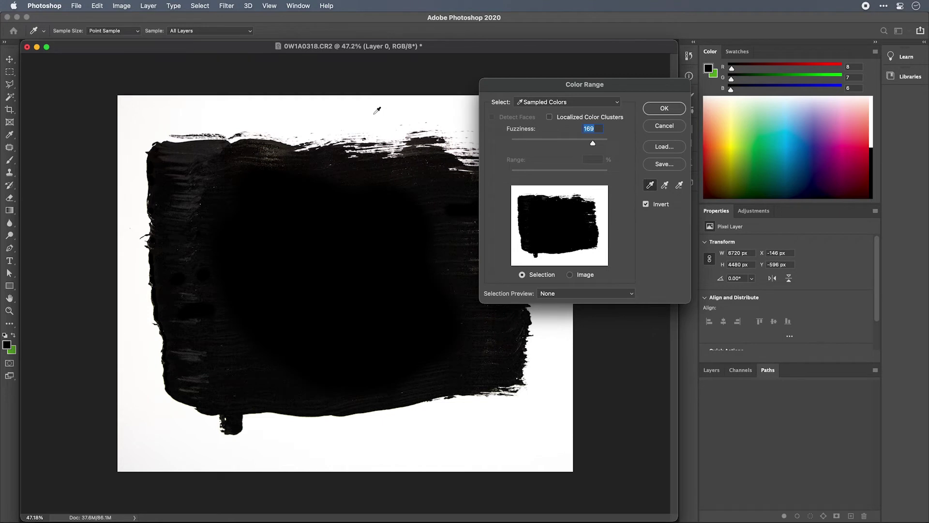
left_click(377, 110)
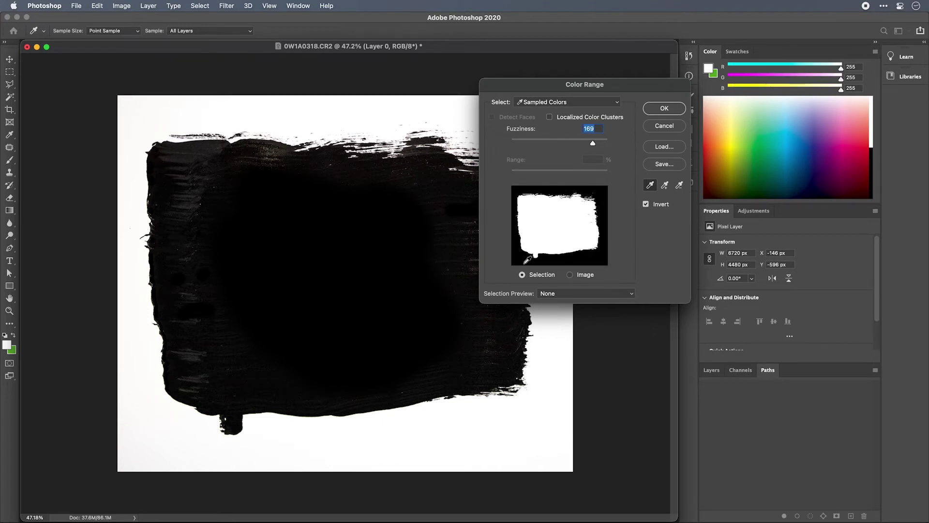
left_click(338, 235)
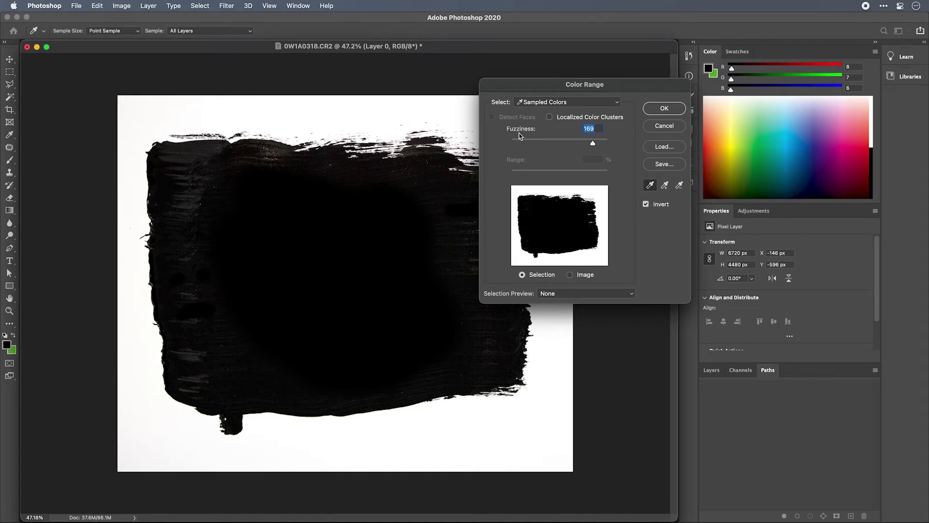
Adjust Color Range Fuzziness down and then up to 177, and apply the selection.
mouse_move(590, 145)
left_mouse_down()
mouse_move(537, 144)
mouse_move(601, 141)
left_mouse_up()
mouse_move(607, 144)
left_mouse_down()
mouse_move(527, 144)
mouse_move(537, 144)
left_mouse_up()
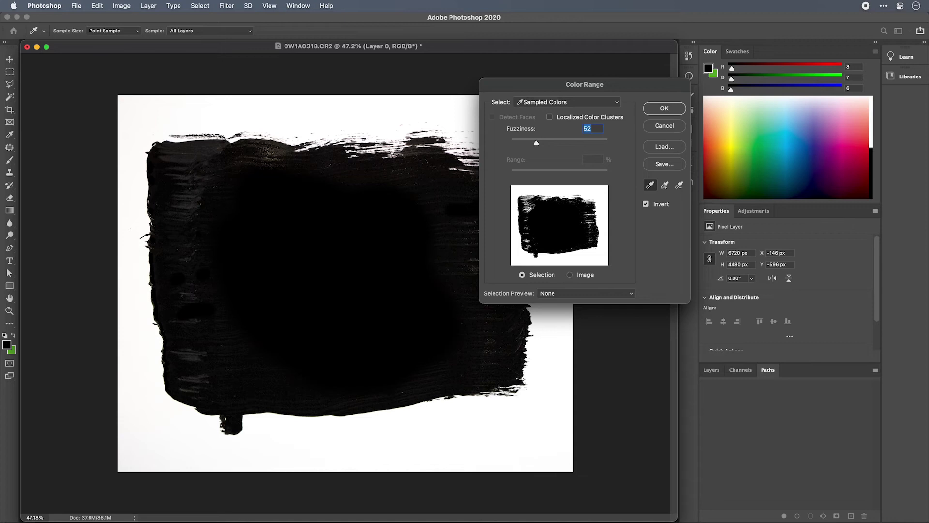
left_click_drag(536, 143, 597, 142)
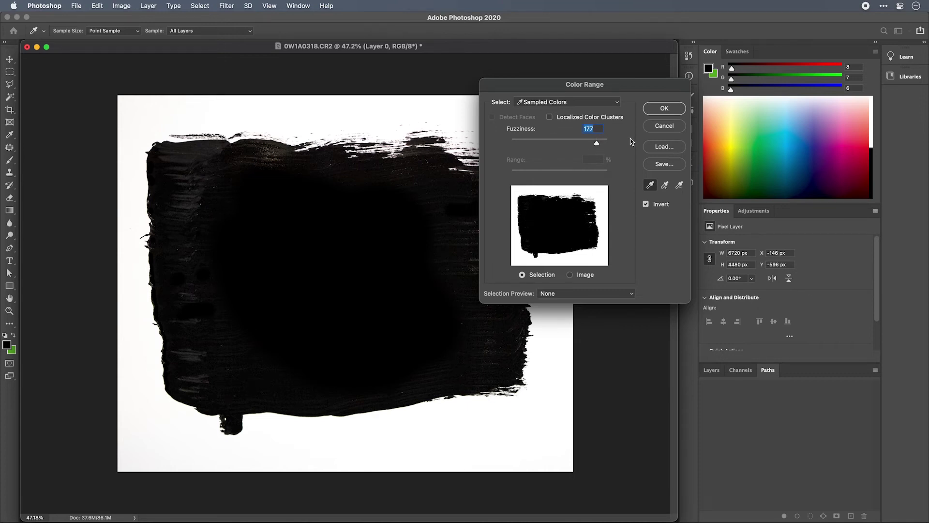
left_click(664, 110)
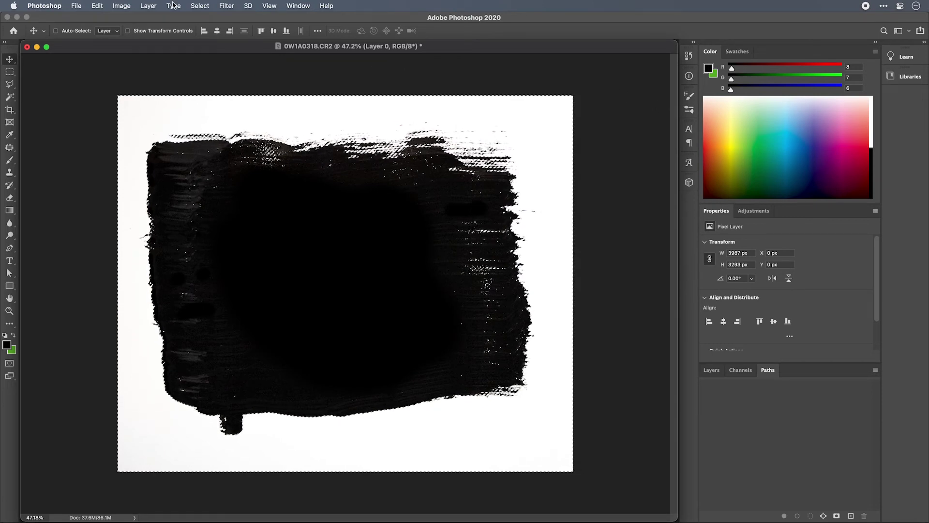
left_click(55, 30)
Reselect the black paint via Color Range with Invert off, then test inverting it twice.
key("super+d")
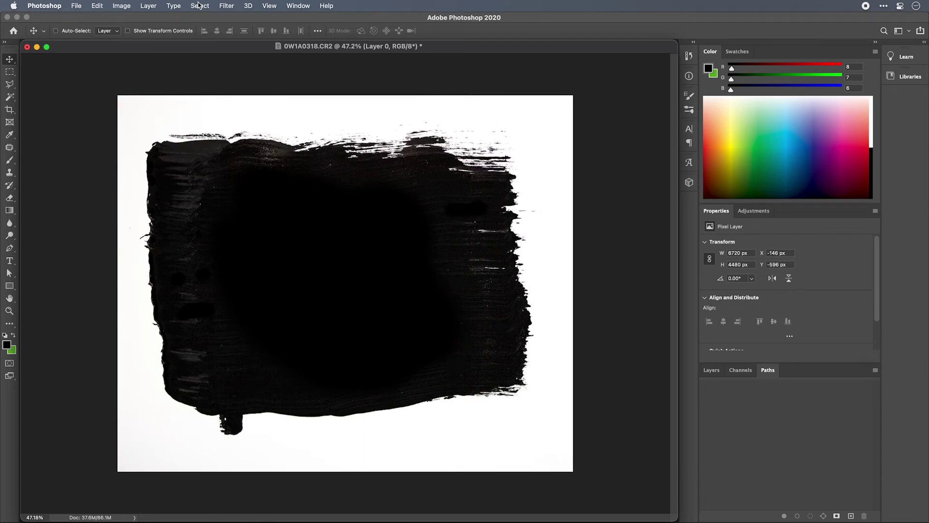
left_click(203, 5)
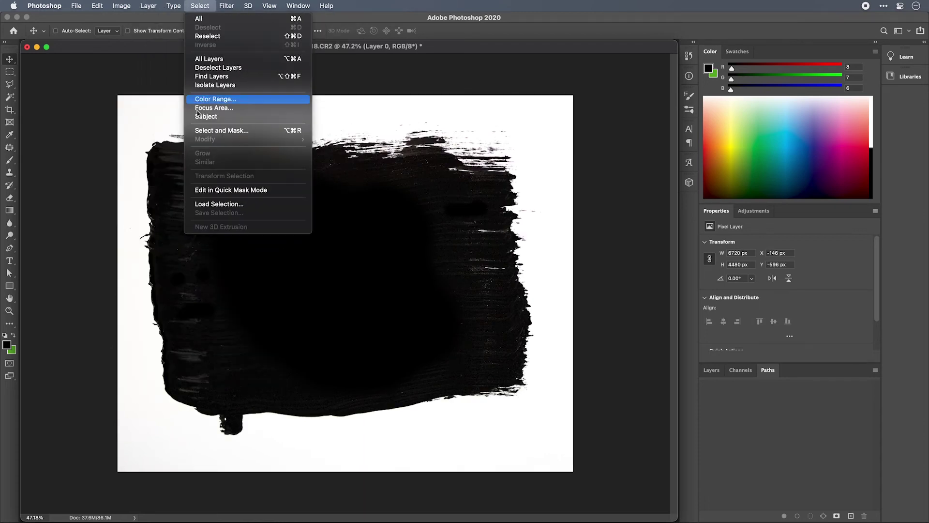
left_click(209, 100)
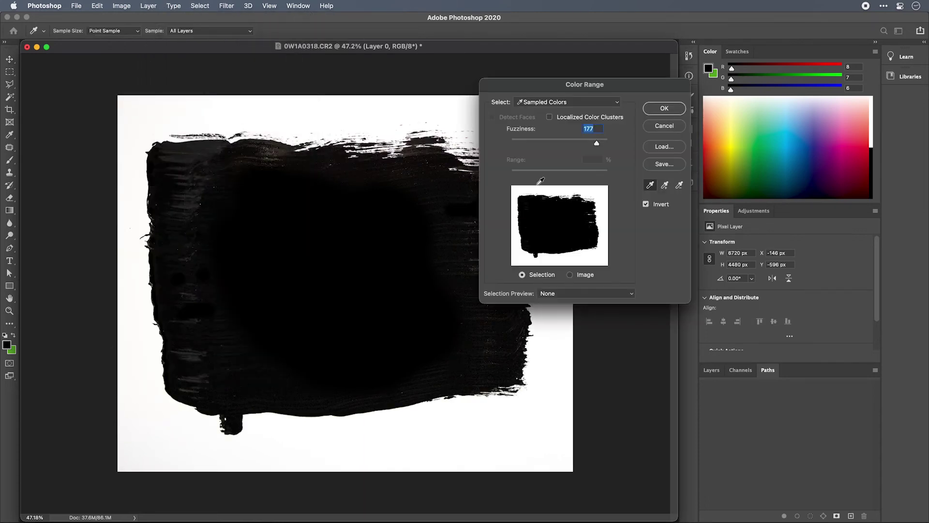
left_click(646, 205)
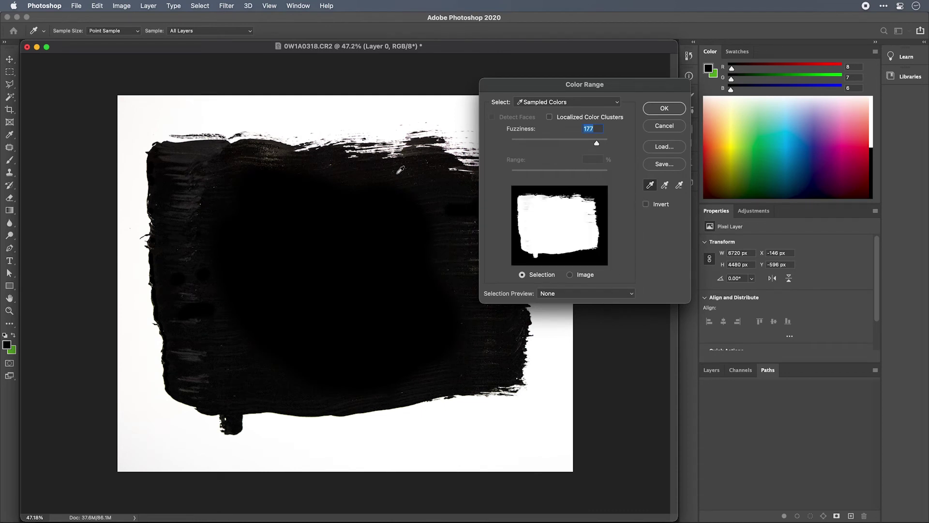
left_click(363, 168)
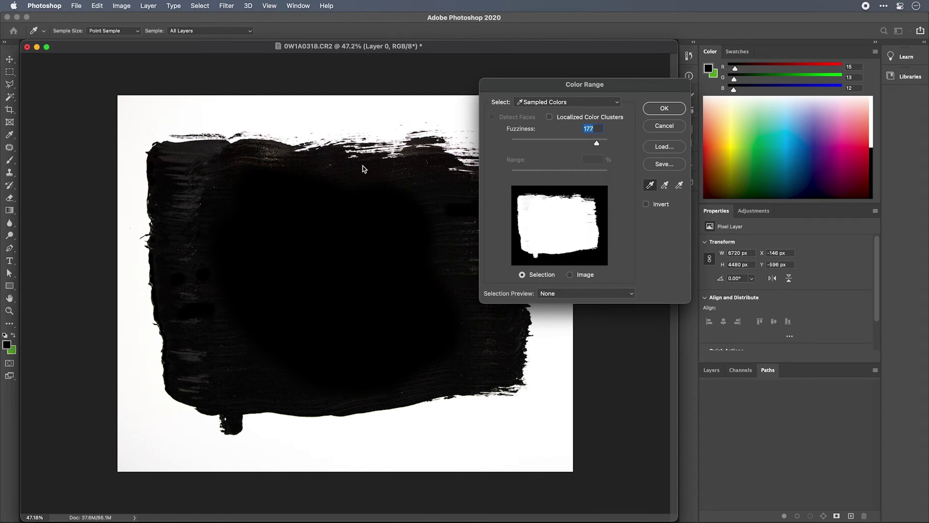
left_click(664, 109)
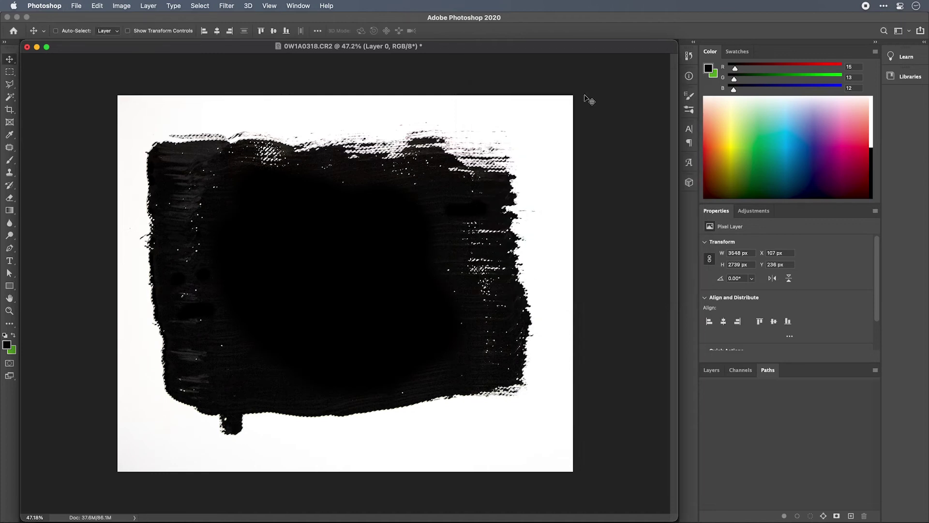
left_click(55, 31)
key("super+shift+i")
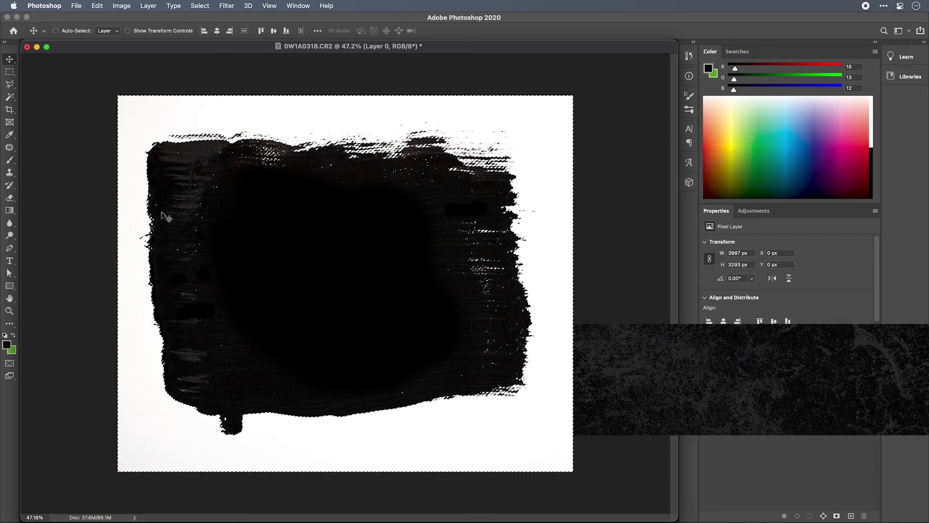
key("super+shift+i")
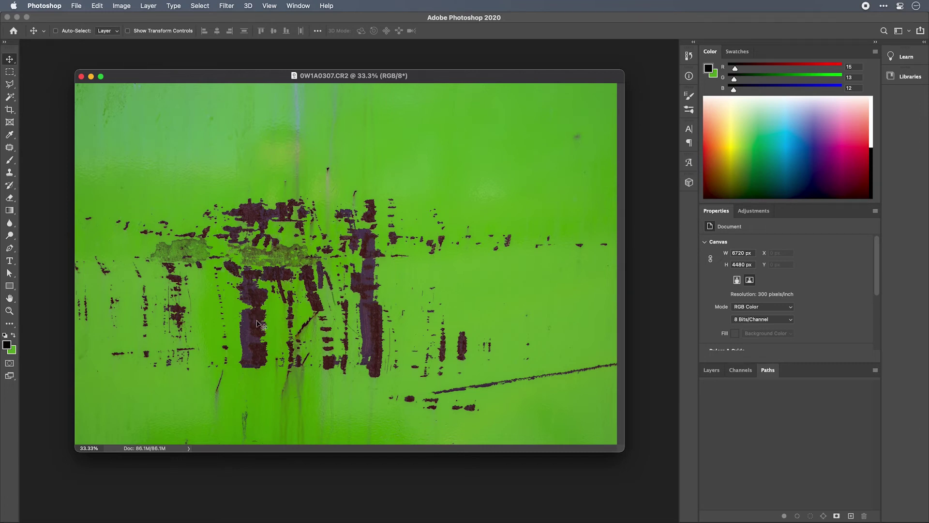
Color Range the green paint at Fuzziness 190, inverted, adding a second green shade.
left_click(207, 4)
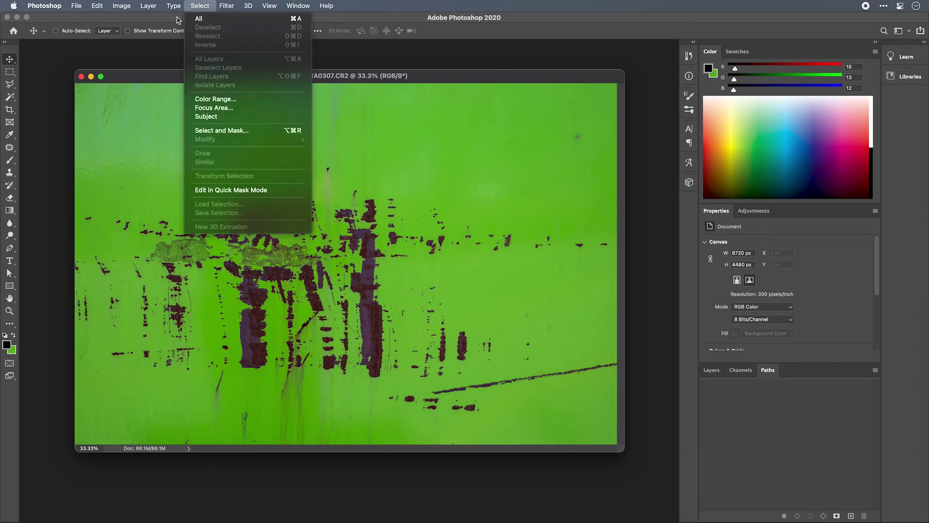
left_click(219, 98)
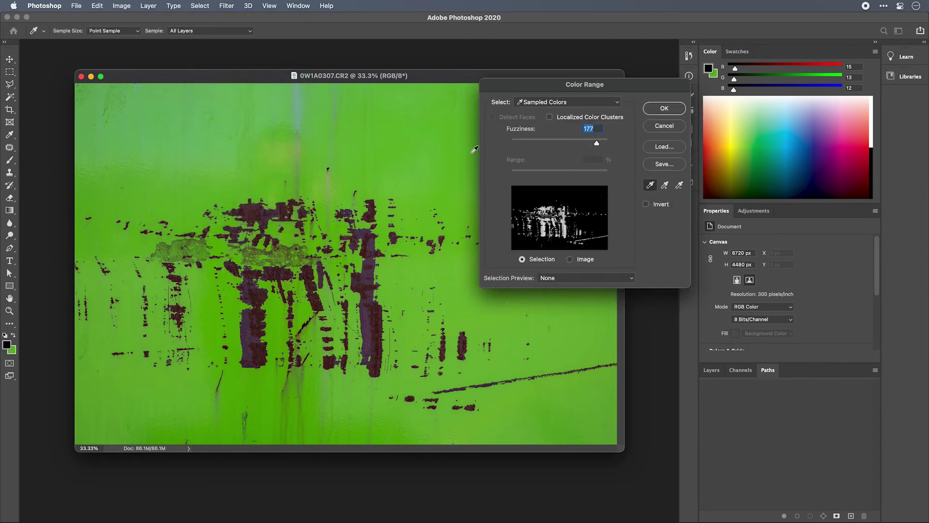
left_click(429, 141)
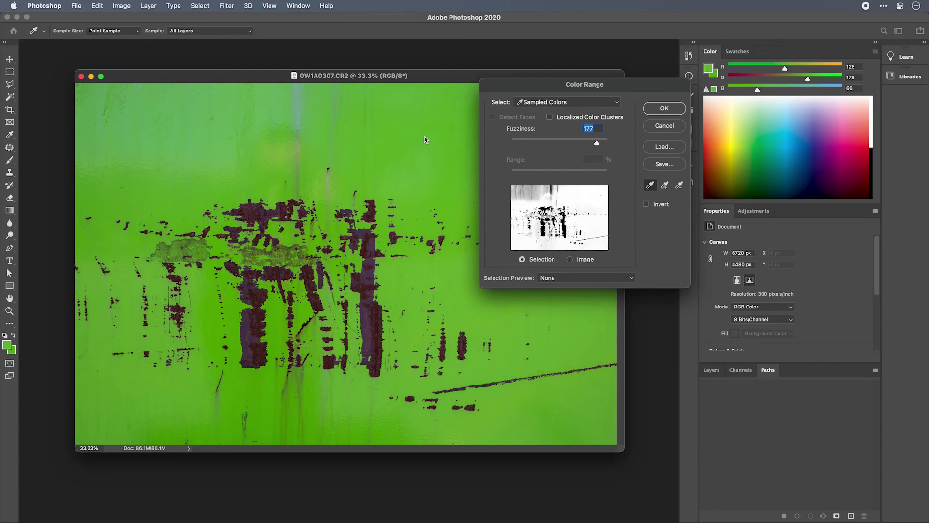
left_click(607, 141)
left_click(647, 205)
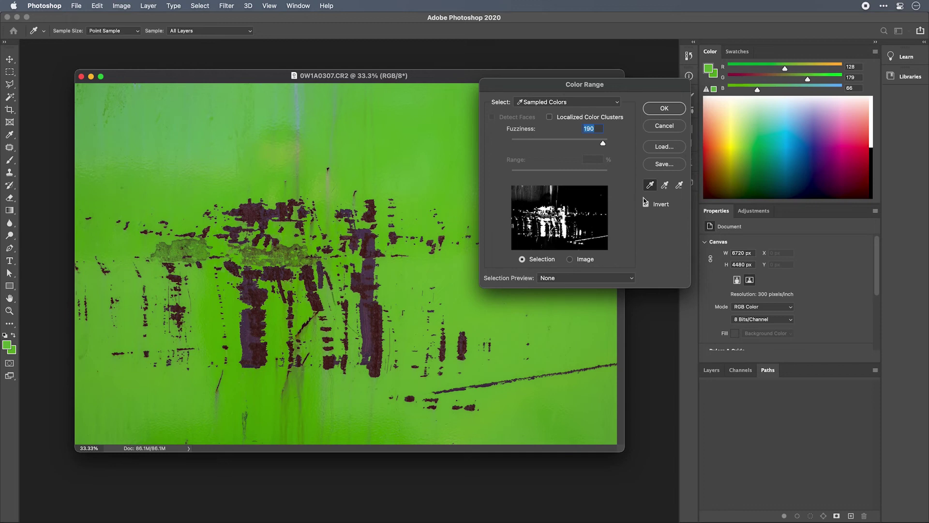
left_click(665, 185)
left_click(198, 126)
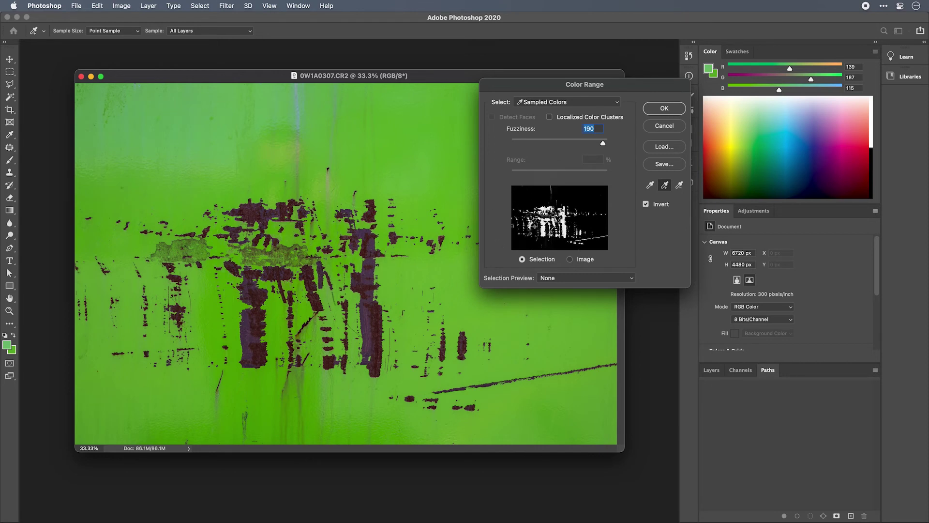
left_click(664, 109)
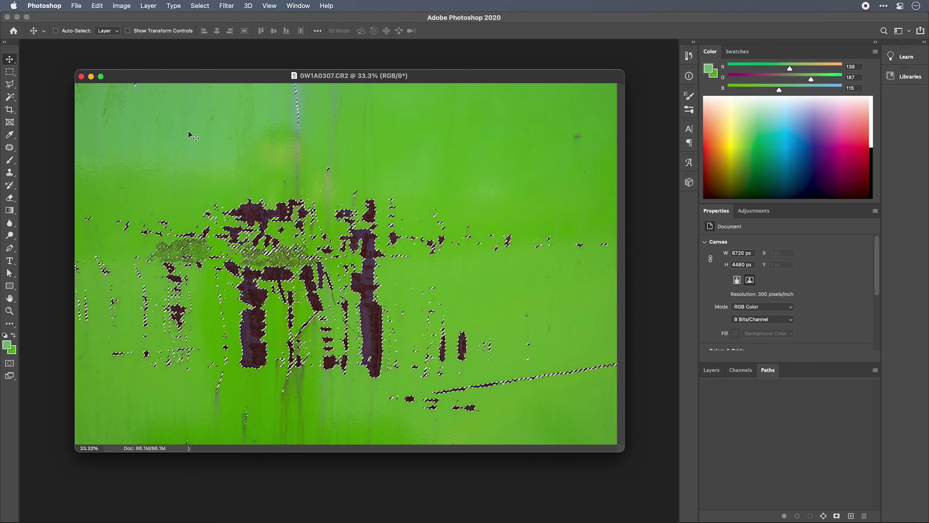
In Quick Mask, brush over the pale vertical streak at the top to remove it.
left_click(10, 364)
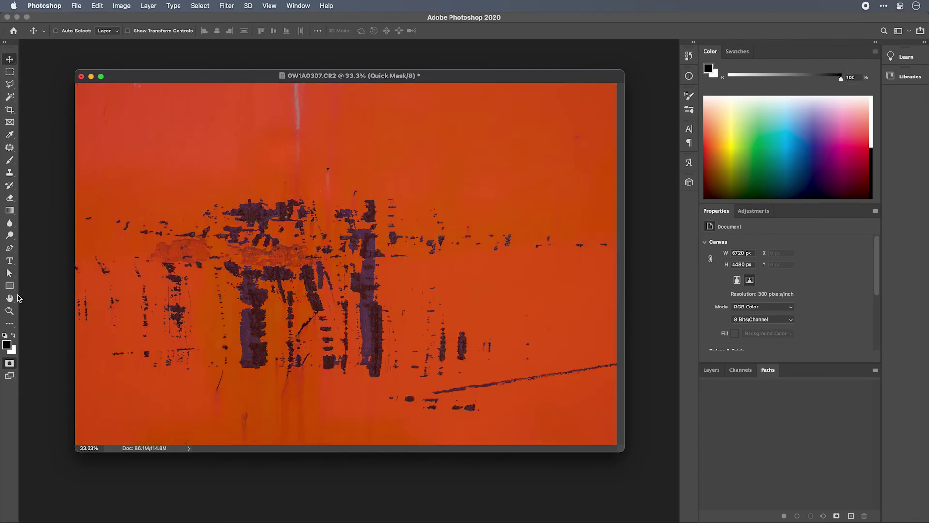
key("b")
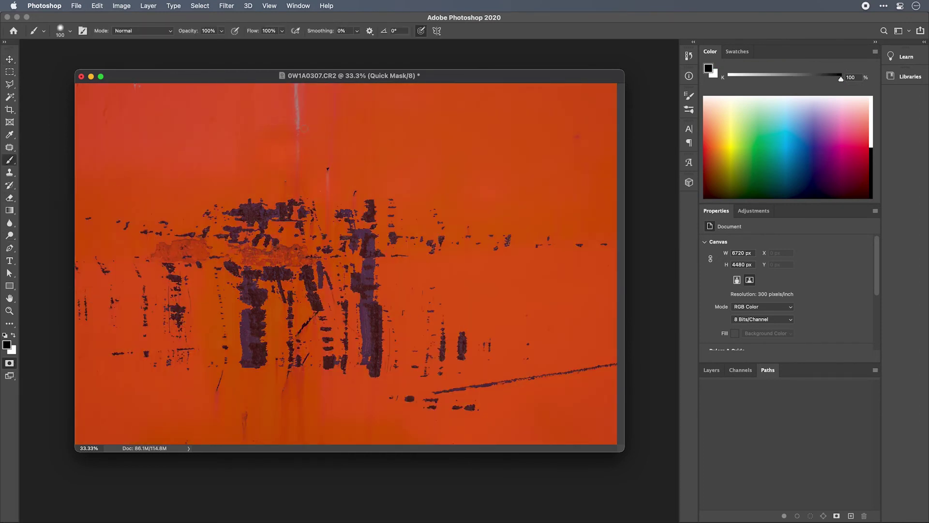
key("bracketright")
key("bracketright")
key("bracketright")
left_click_drag(298, 151, 298, 82)
key("bracketleft")
key("bracketleft")
key("bracketright")
key("bracketright")
key("bracketright")
left_click(9, 363)
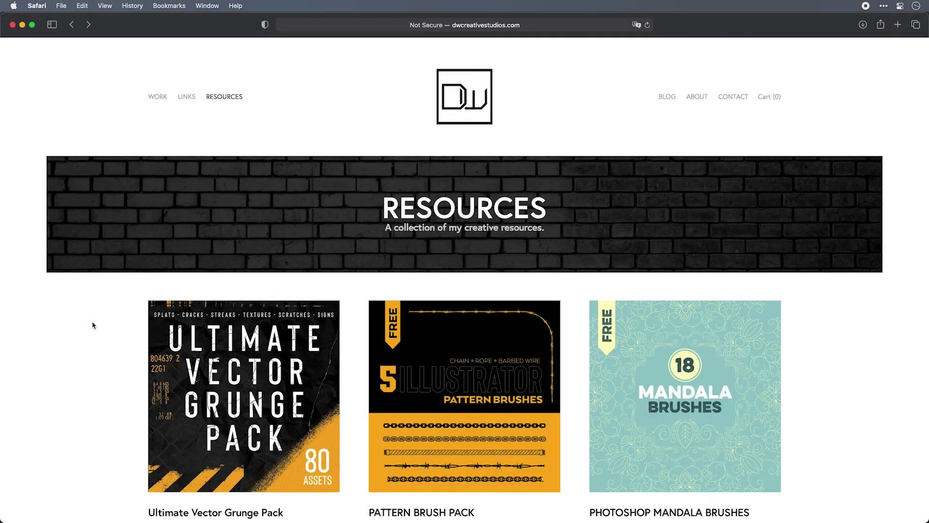
Scroll through the Resources page's grunge pack and brush offers, then switch to Illustrator.
scroll(94, 326, "down", 1)
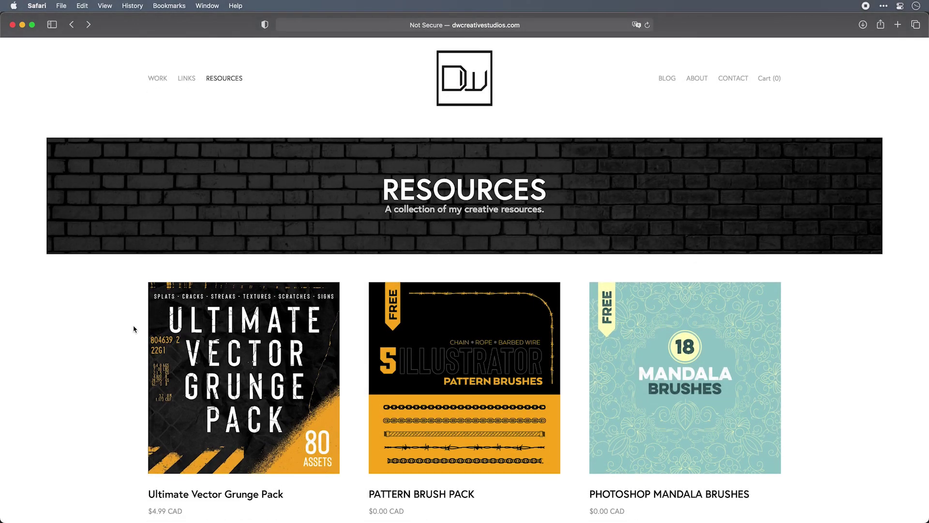
mouse_move(196, 340)
scroll(116, 337, "down", 1)
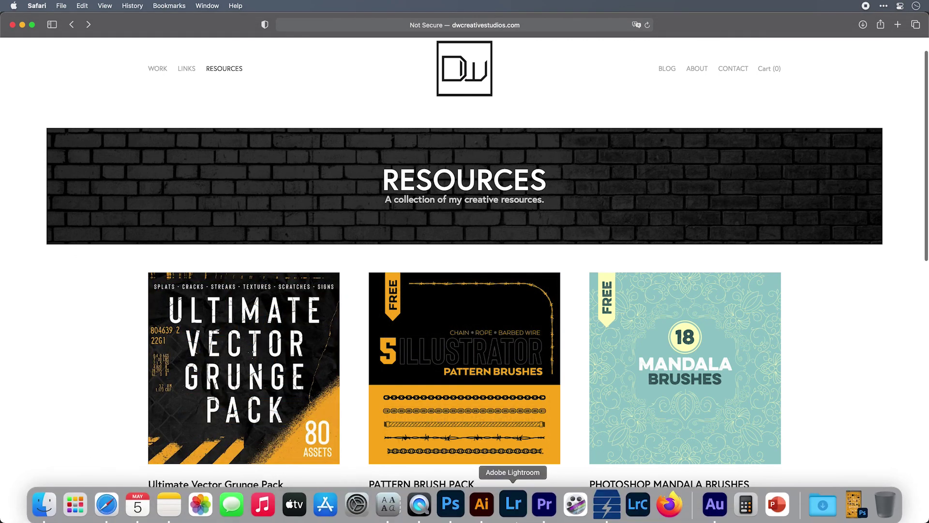
left_click(483, 504)
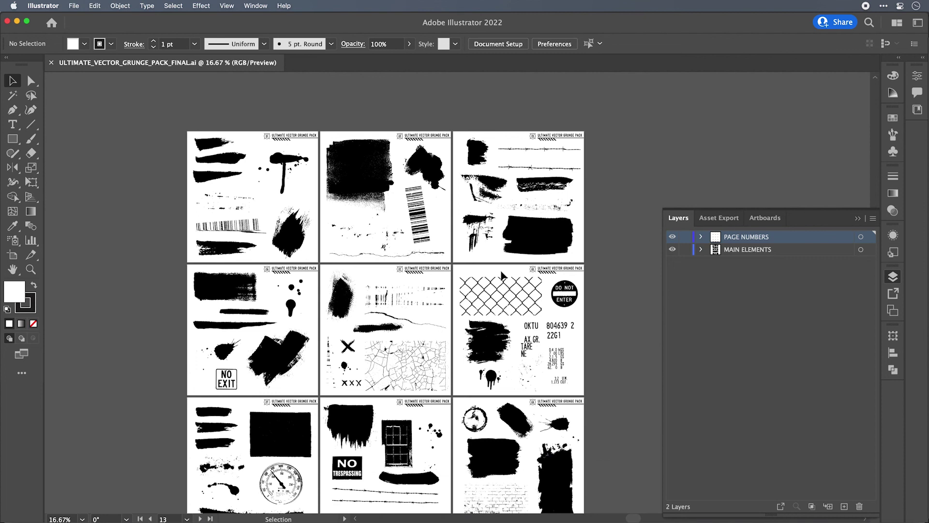
scroll(503, 274, "down", 4)
scroll(503, 275, "down", 7)
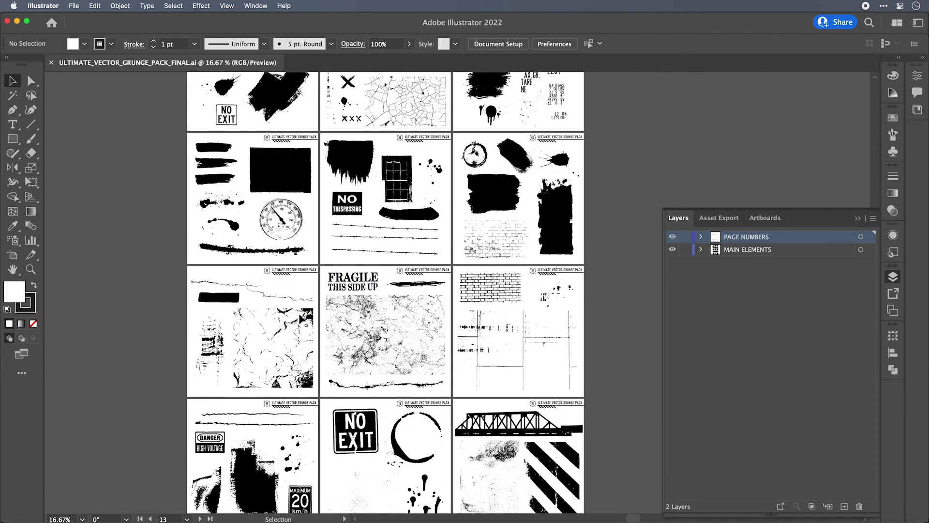
scroll(257, 295, "down", 4)
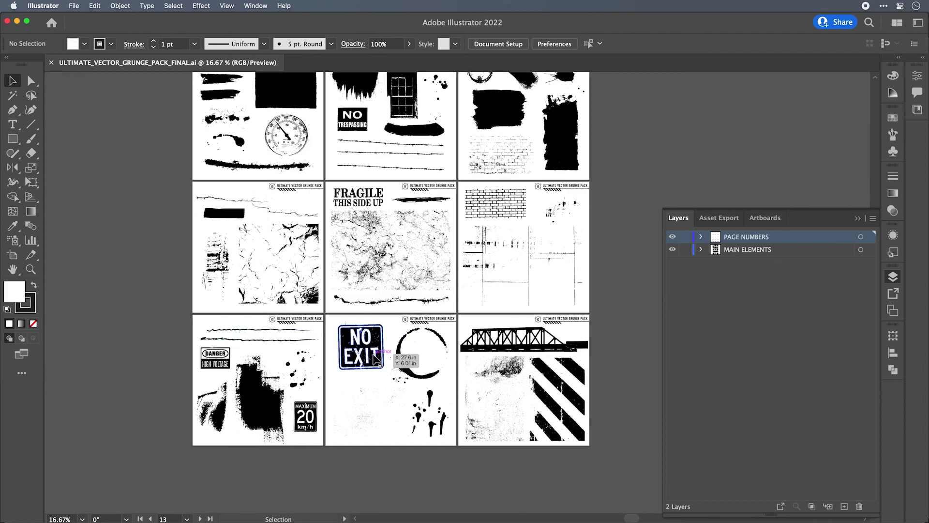
scroll(373, 361, "up", 3)
scroll(373, 360, "up", 6)
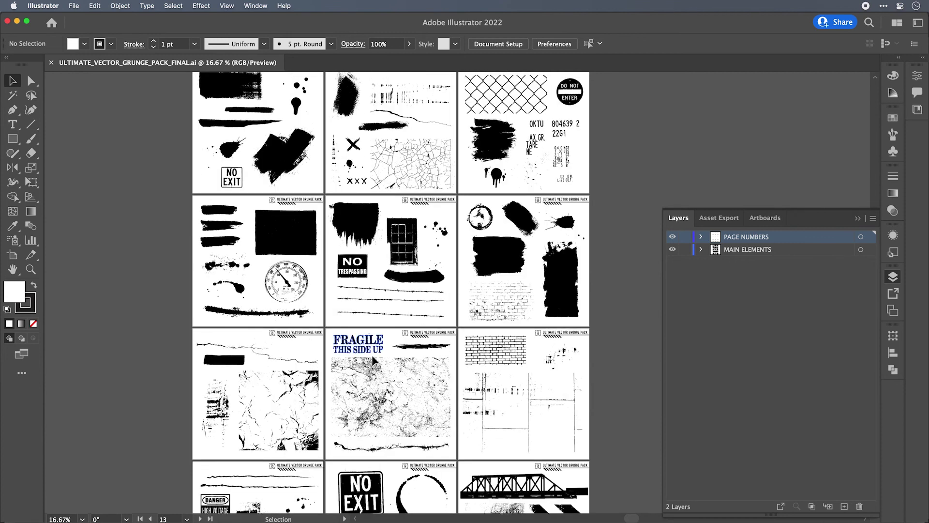
scroll(489, 310, "up", 4)
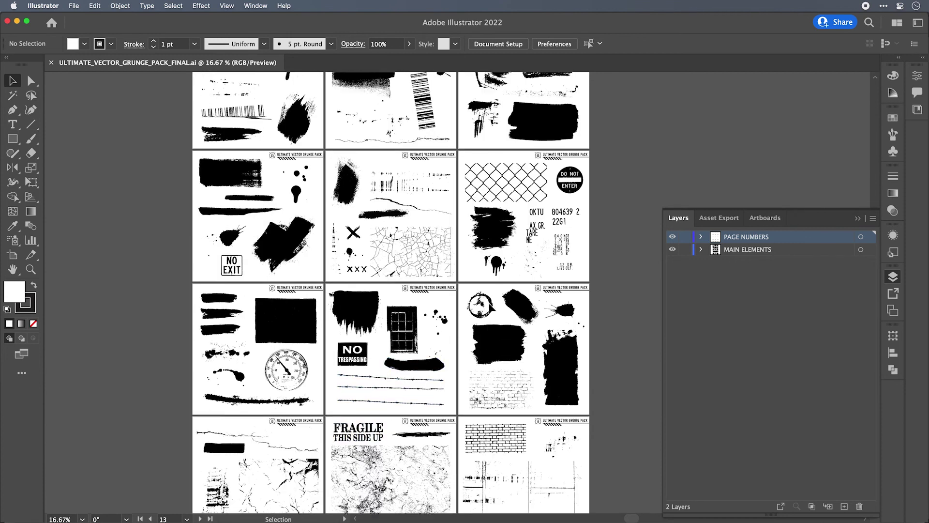
scroll(490, 308, "up", 1)
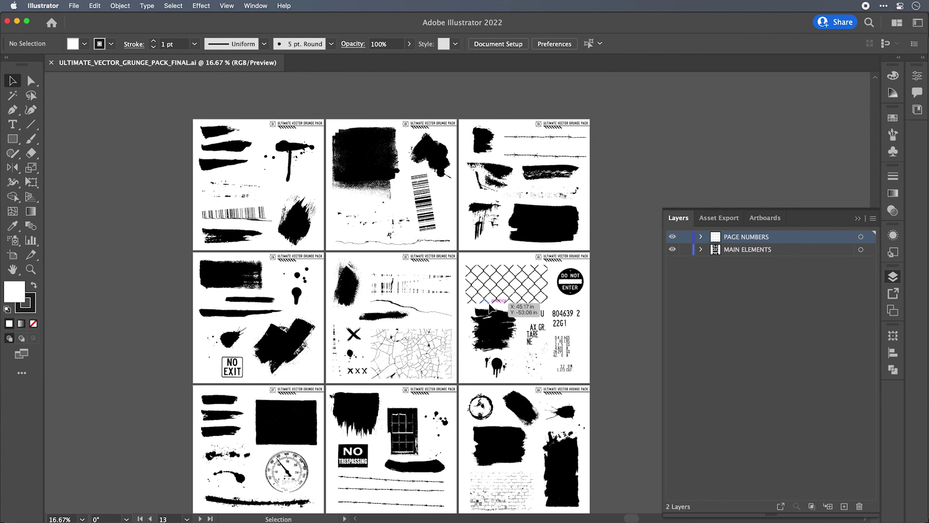